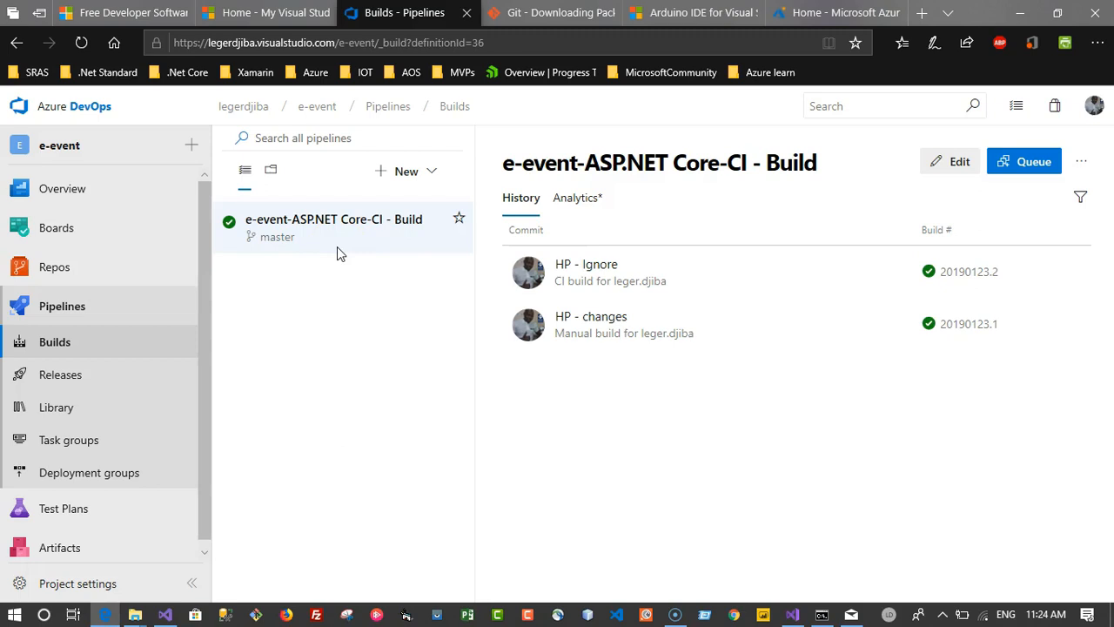
- Switch to the Azure portal, load its home page and open the list of App Services
click(803, 16)
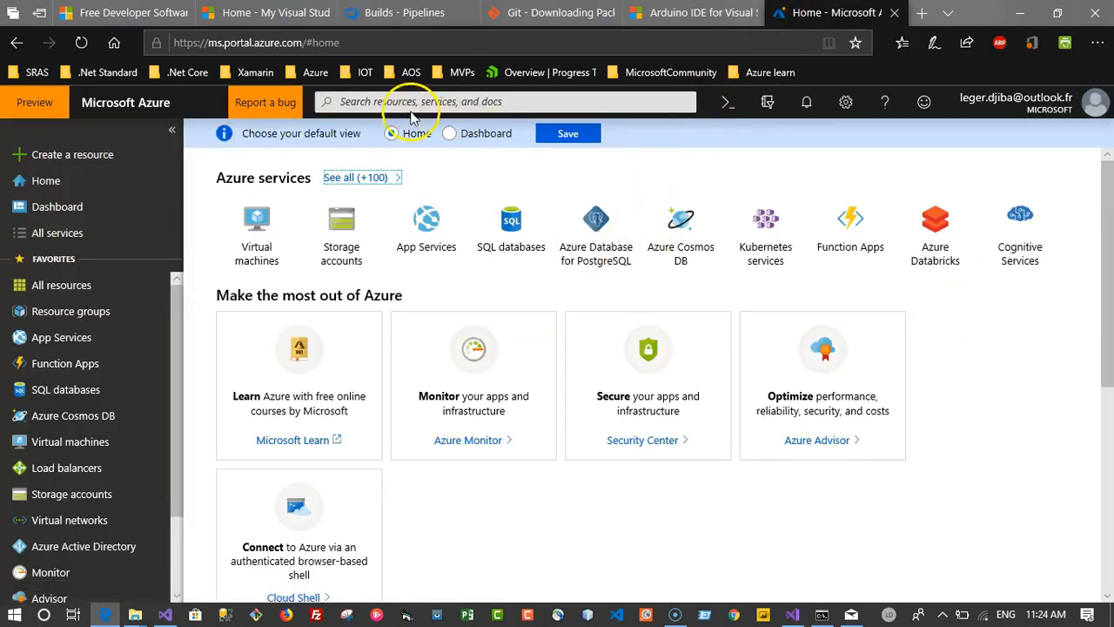
click(368, 39)
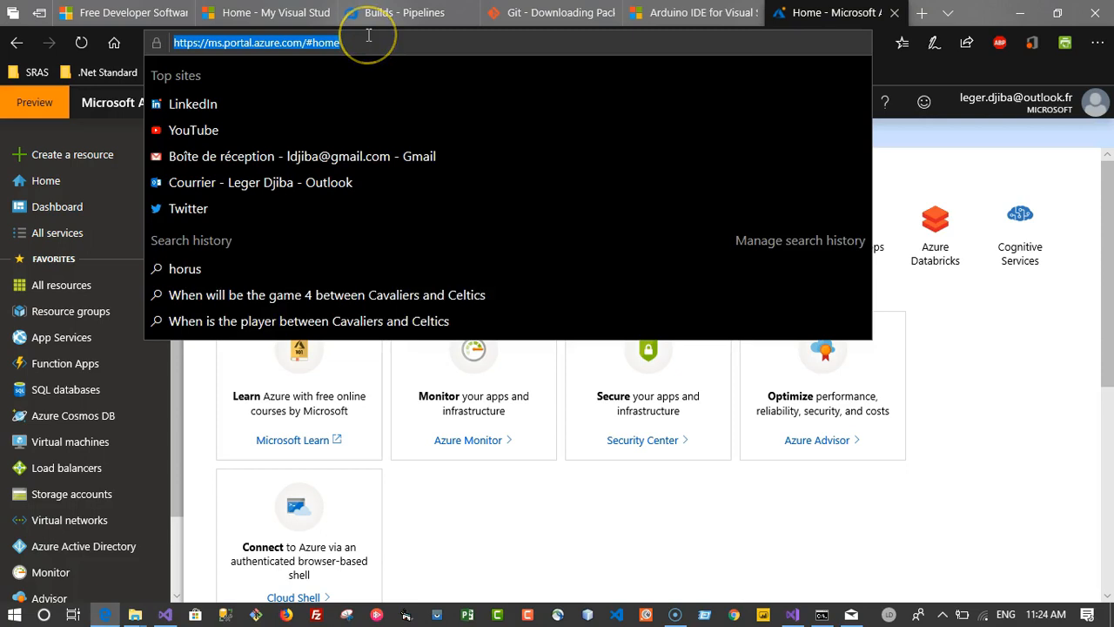
text(port)
key(Return)
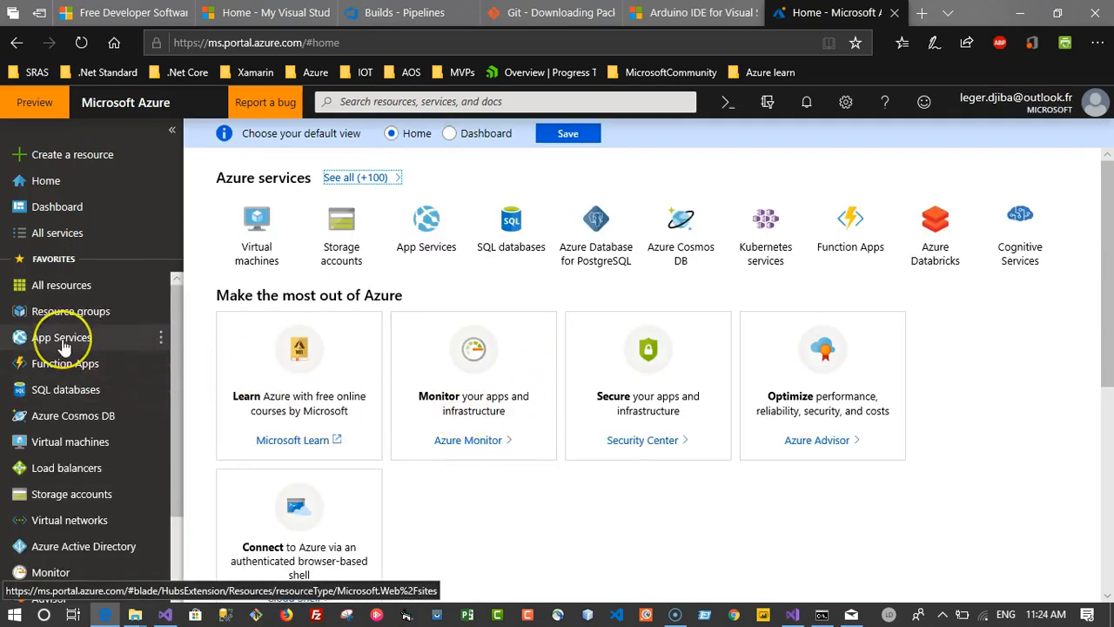
click(62, 346)
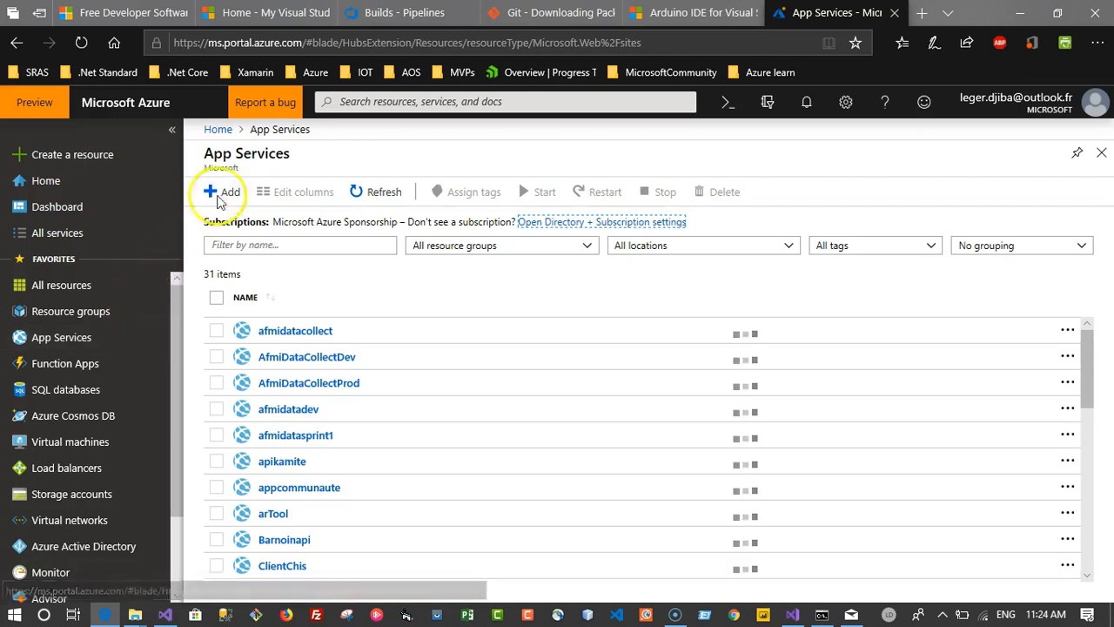
- Add a new app service using Microsoft's Web App template from the Marketplace and open its creation form
click(472, 514)
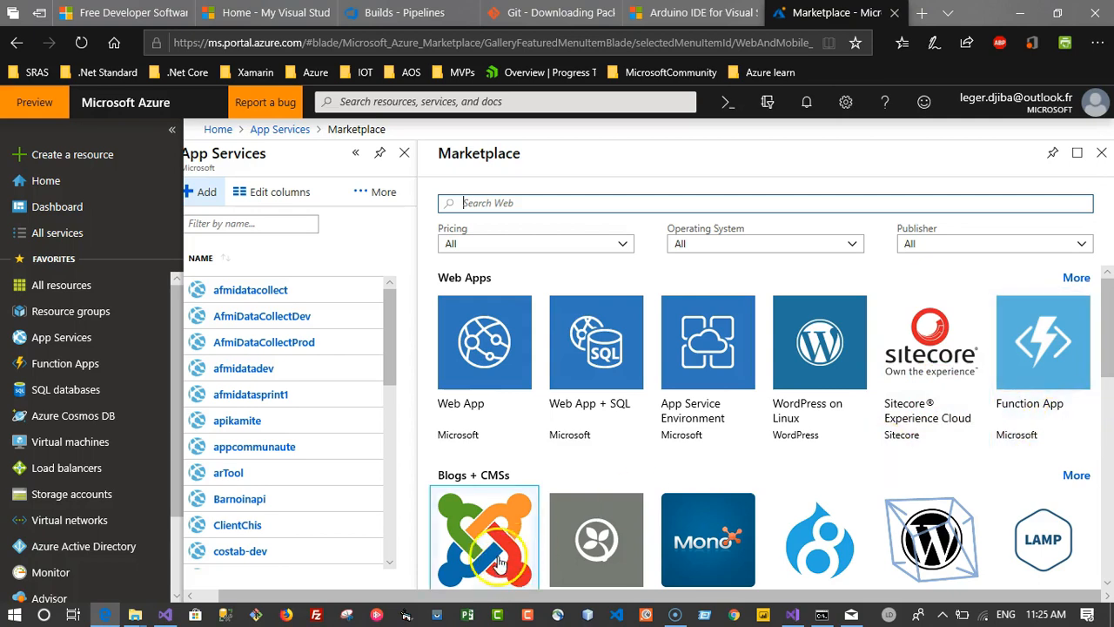
scroll(509, 555, down, 1)
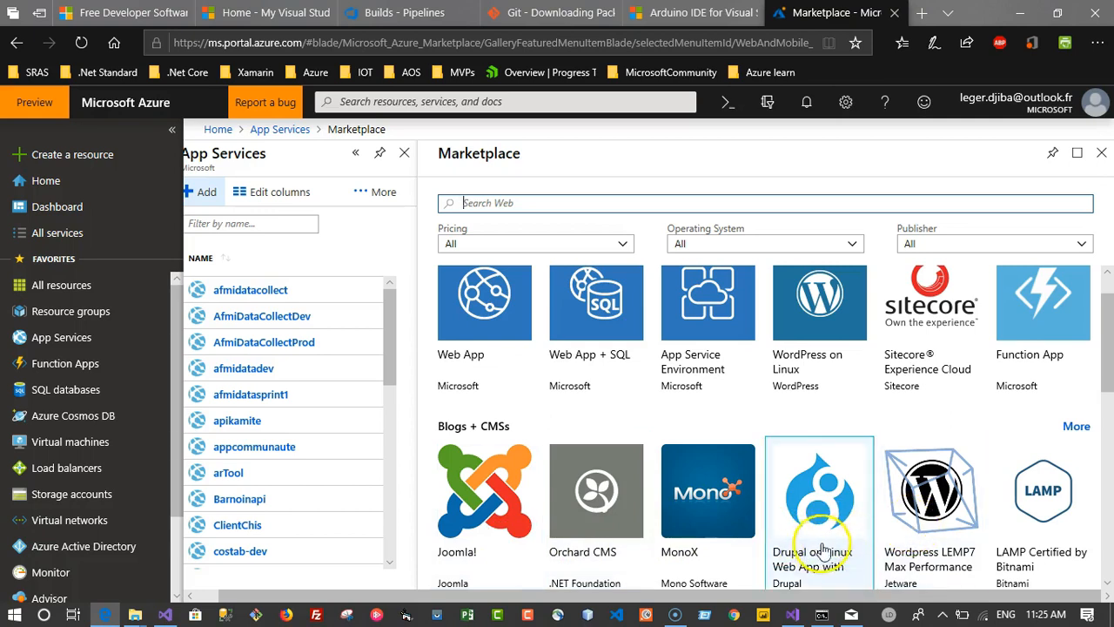
scroll(766, 544, up, 1)
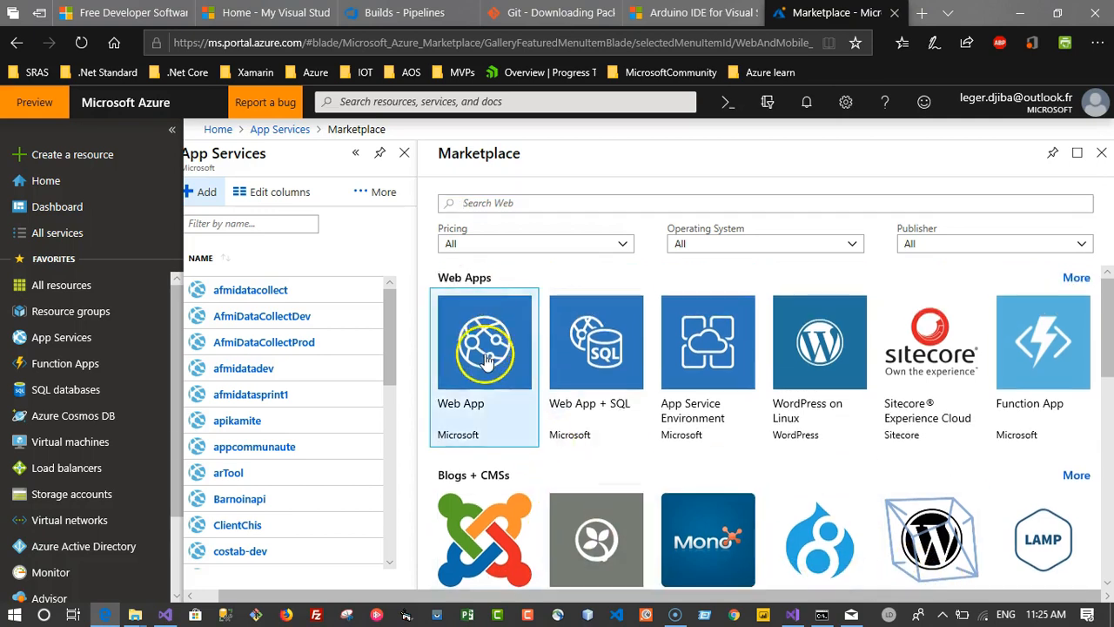
click(485, 304)
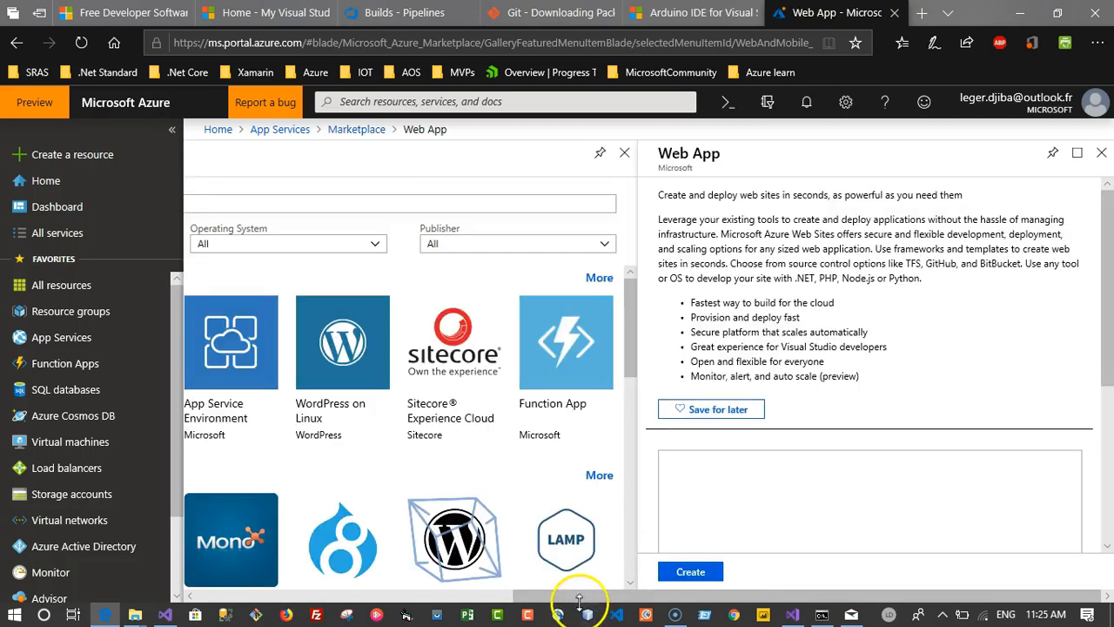
click(701, 573)
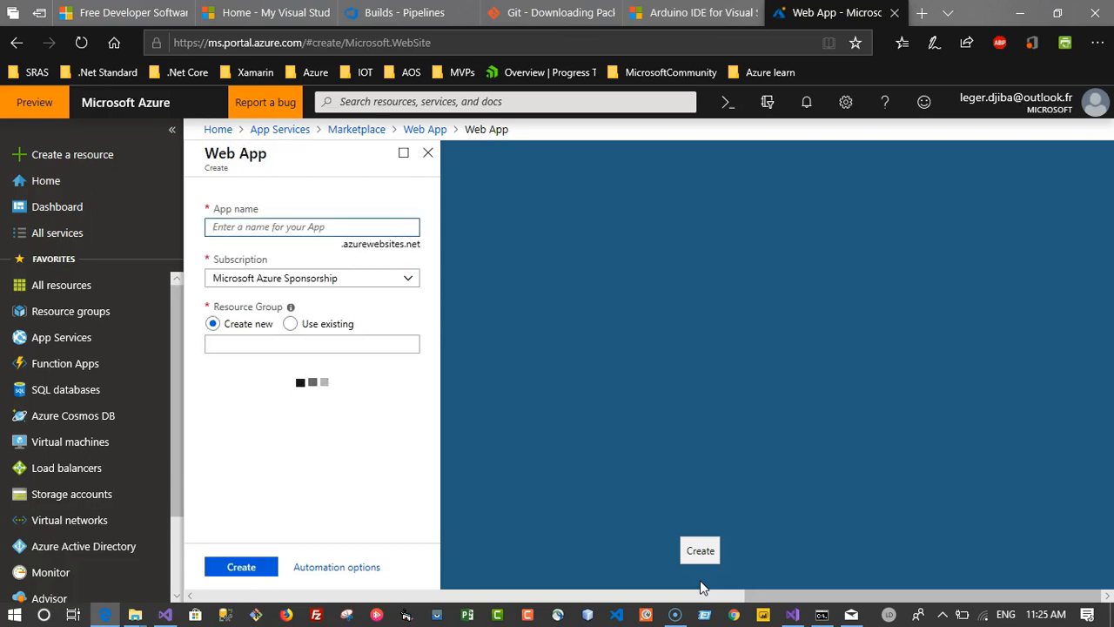
- Name the web app e-events, keep the Microsoft Azure Sponsorship subscription and submit it for creation
text(e-events)
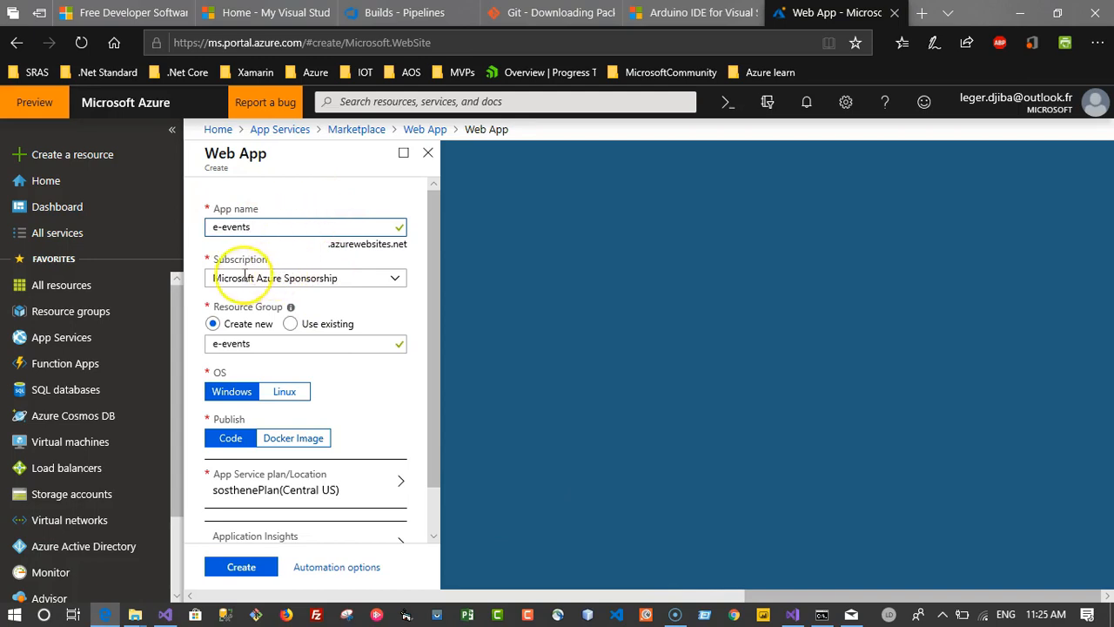
click(319, 281)
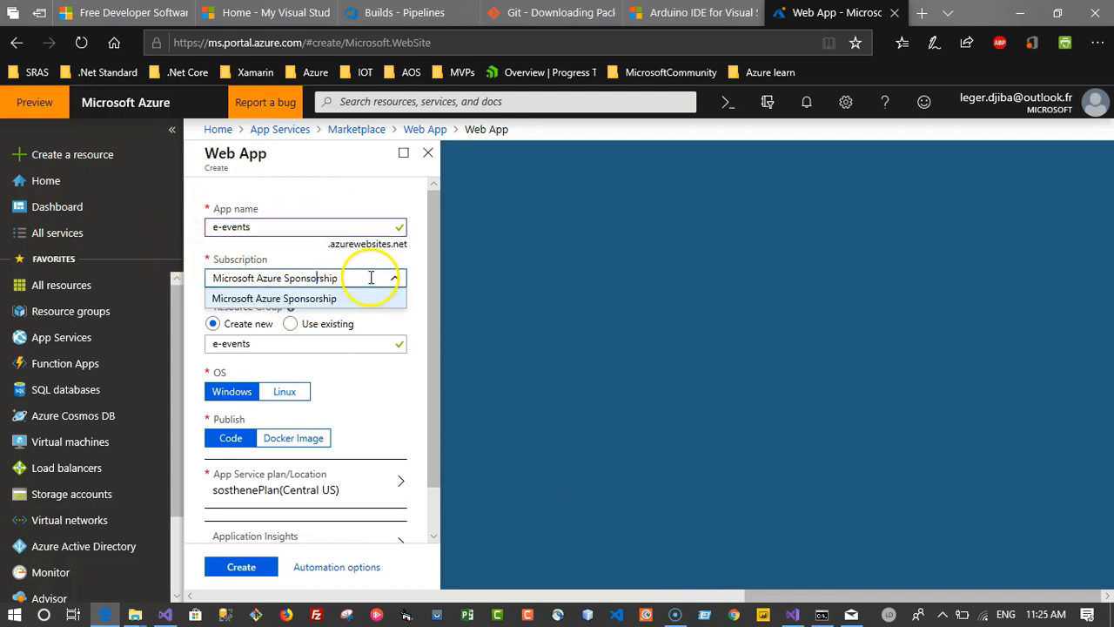
click(345, 256)
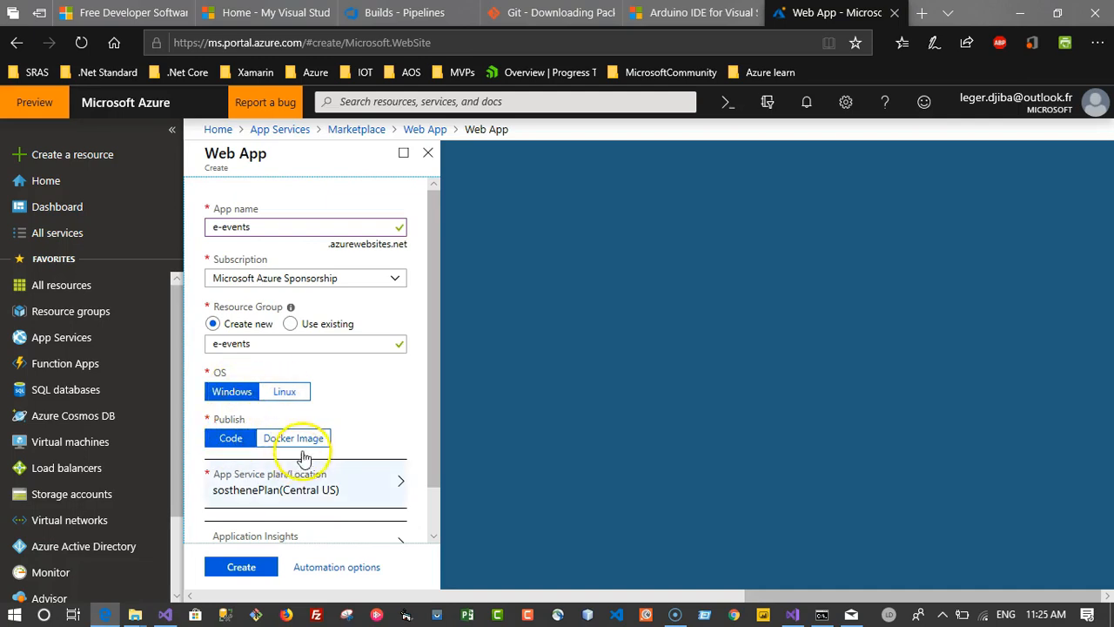
scroll(391, 412, down, 1)
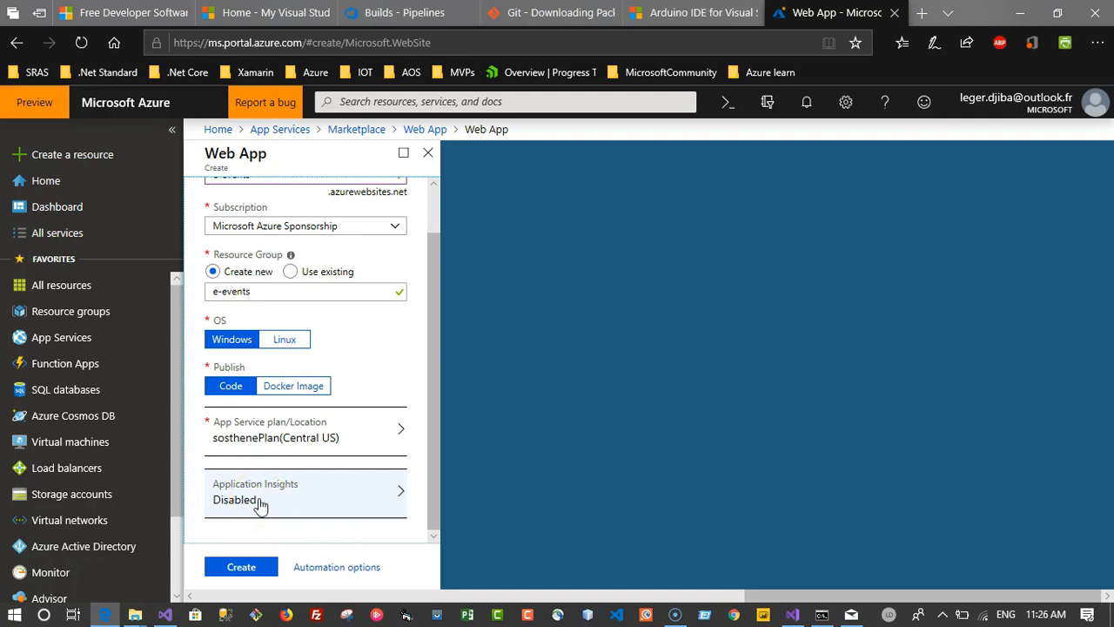
click(243, 565)
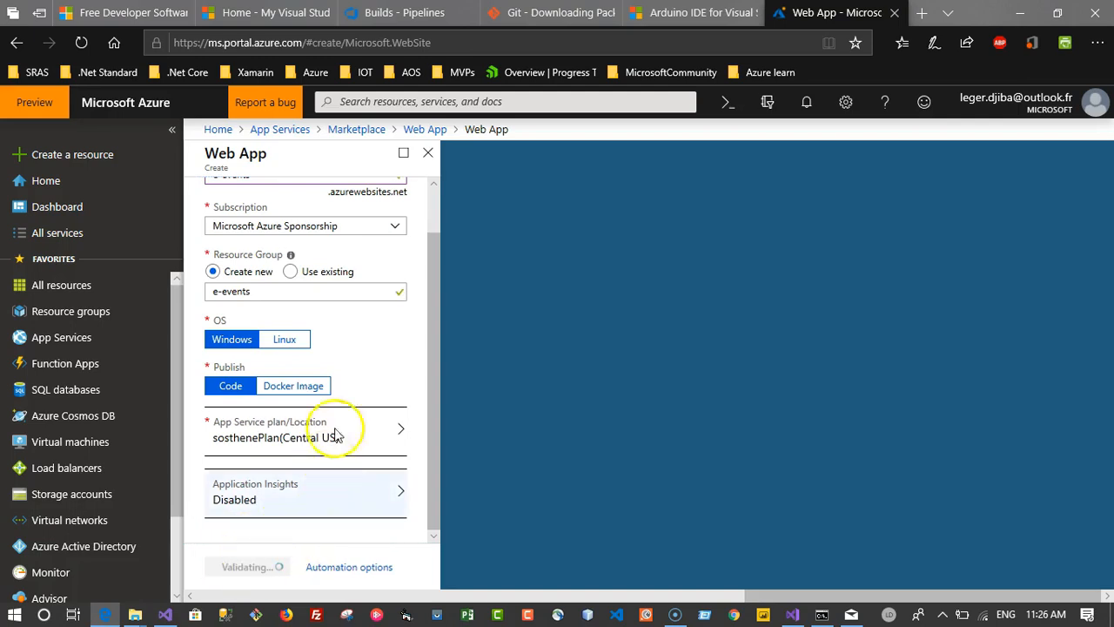
scroll(370, 283, up, 1)
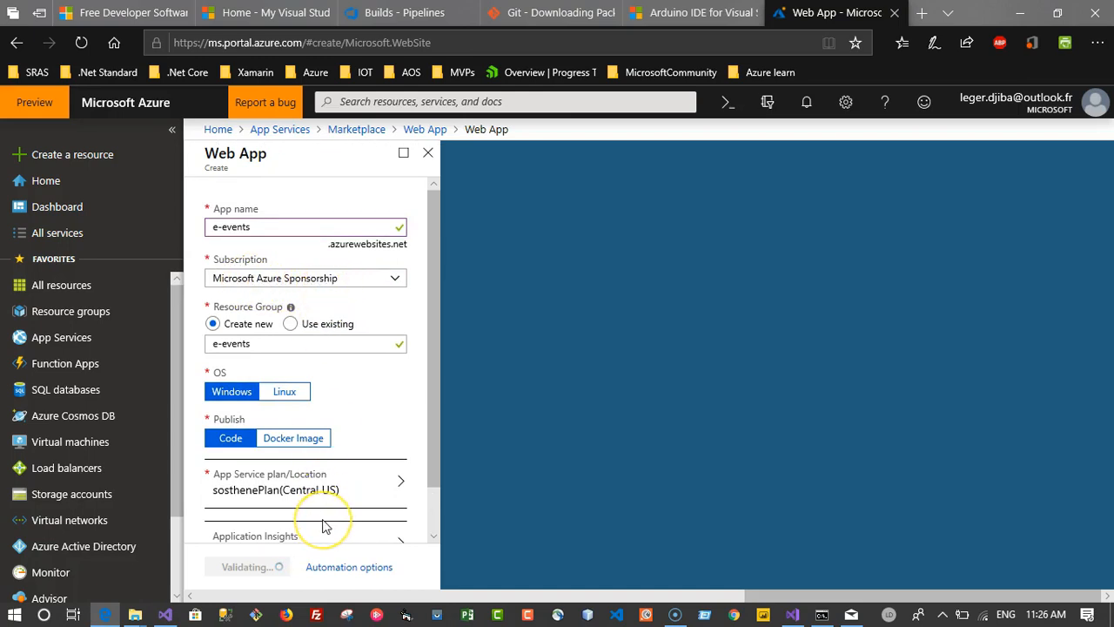
scroll(322, 524, down, 1)
scroll(322, 524, up, 1)
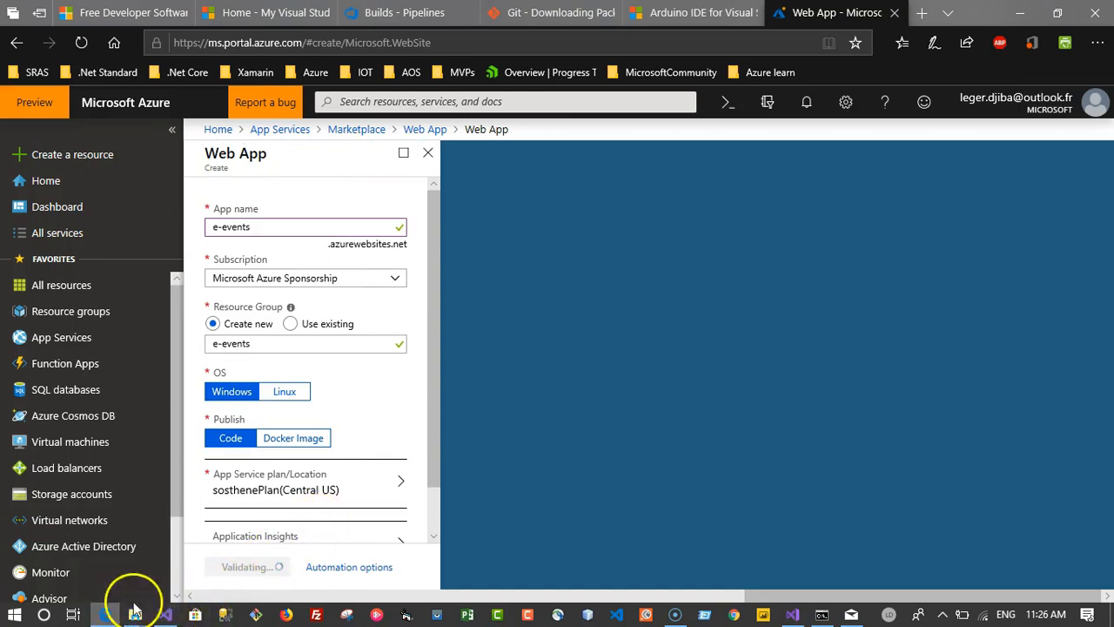
- Switch to Azure DevOps and start a new release pipeline in the e-event project
click(396, 16)
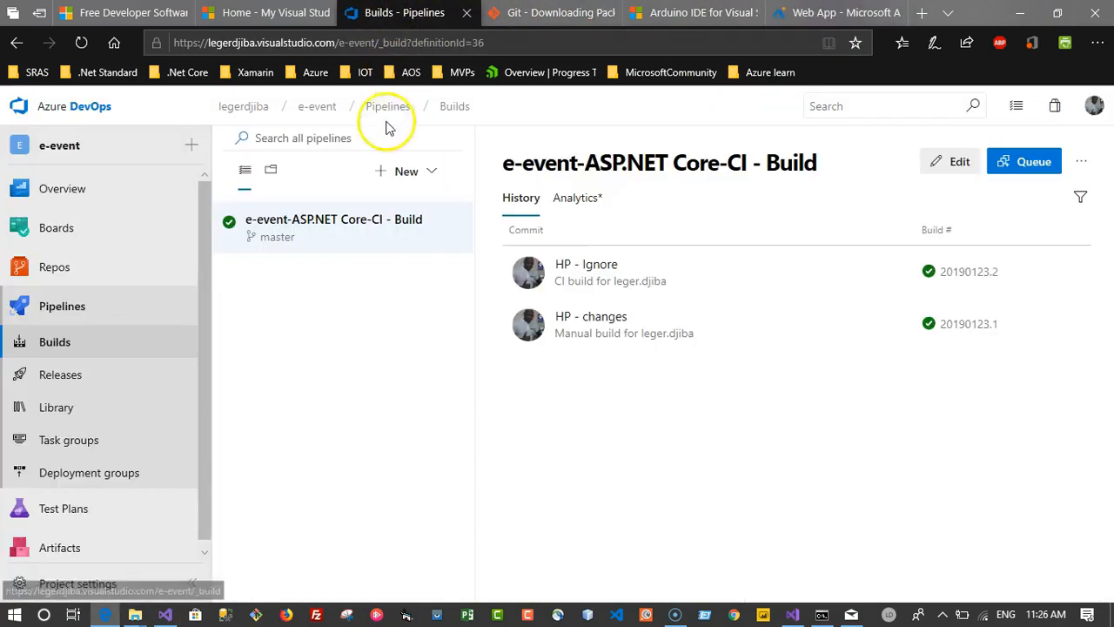
click(105, 376)
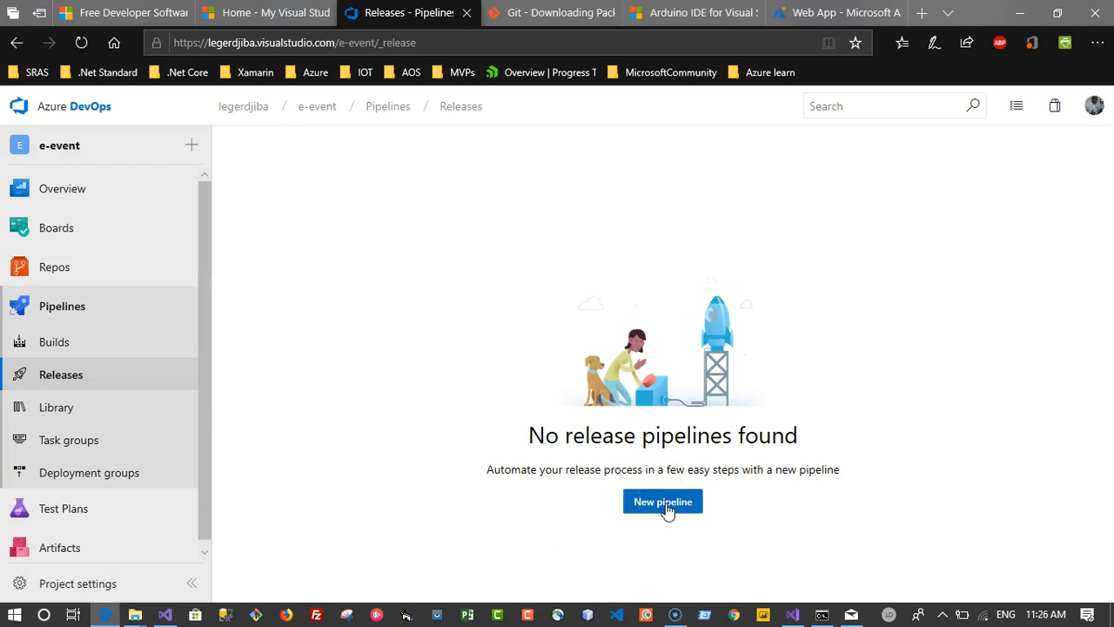
click(666, 511)
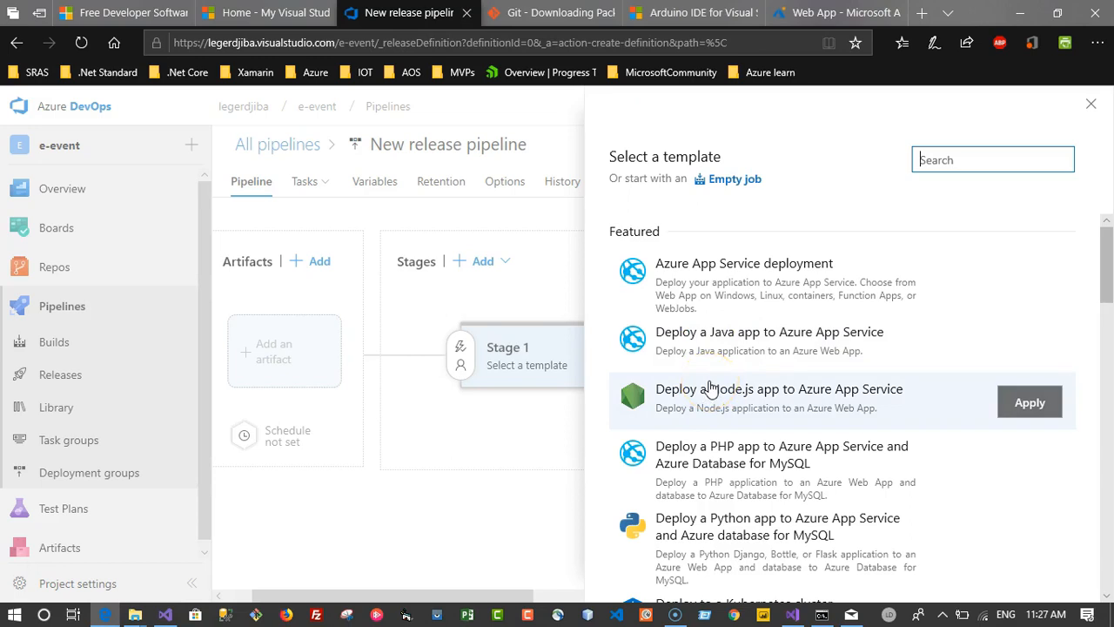
text(ang)
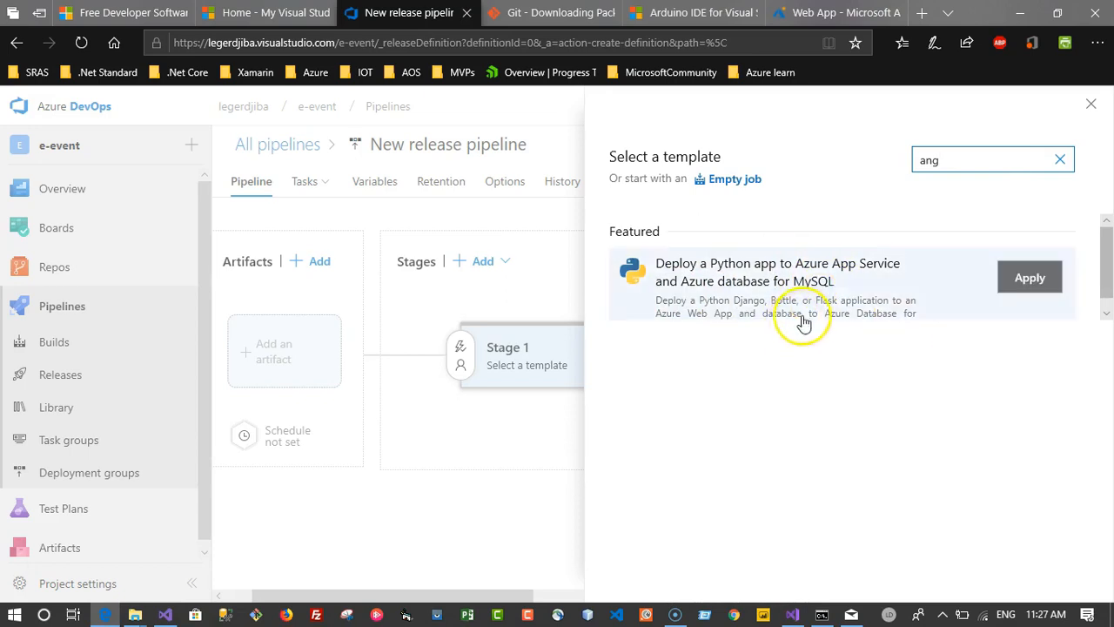
key(BackSpace)
key(BackSpace)
key(BackSpace)
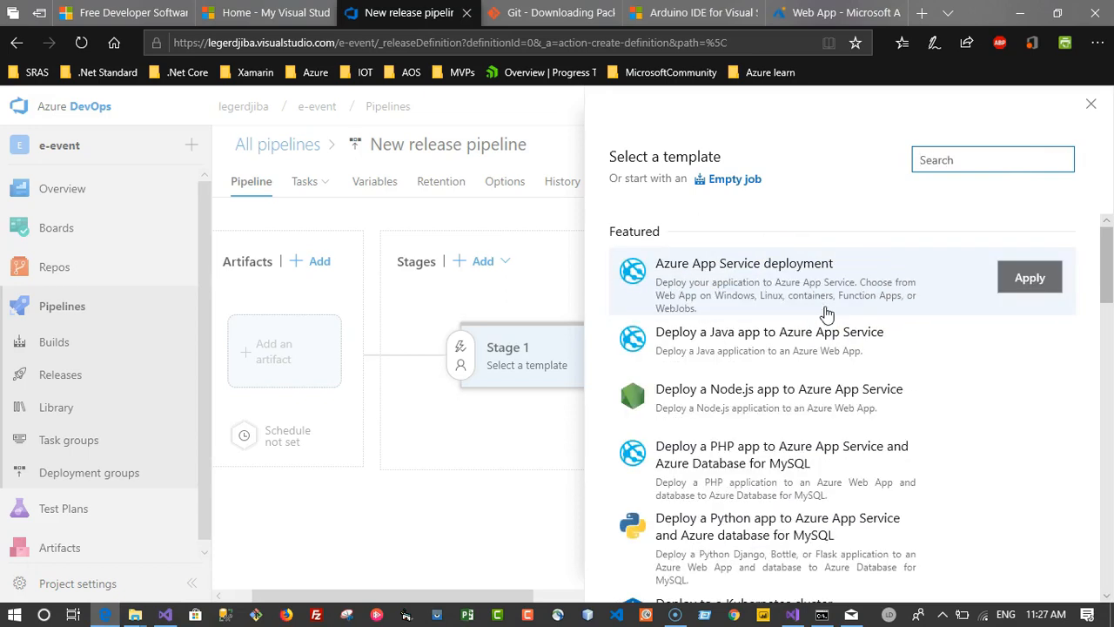
- Apply the Azure App Service deployment template to the release pipeline and name its stage Dev
click(818, 278)
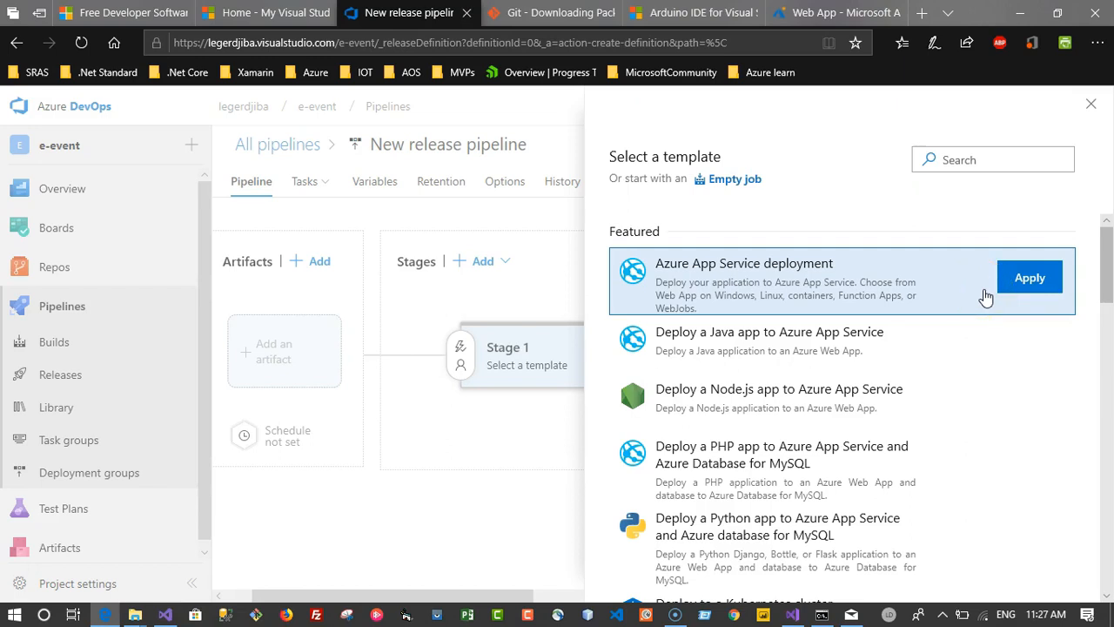
click(1010, 282)
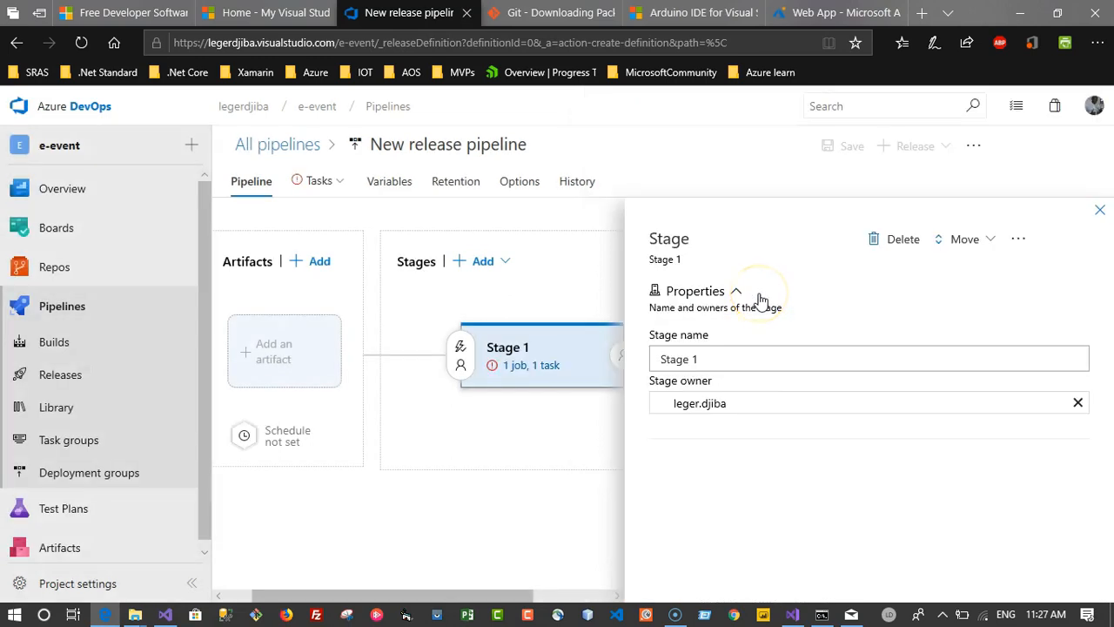
double_click(731, 349)
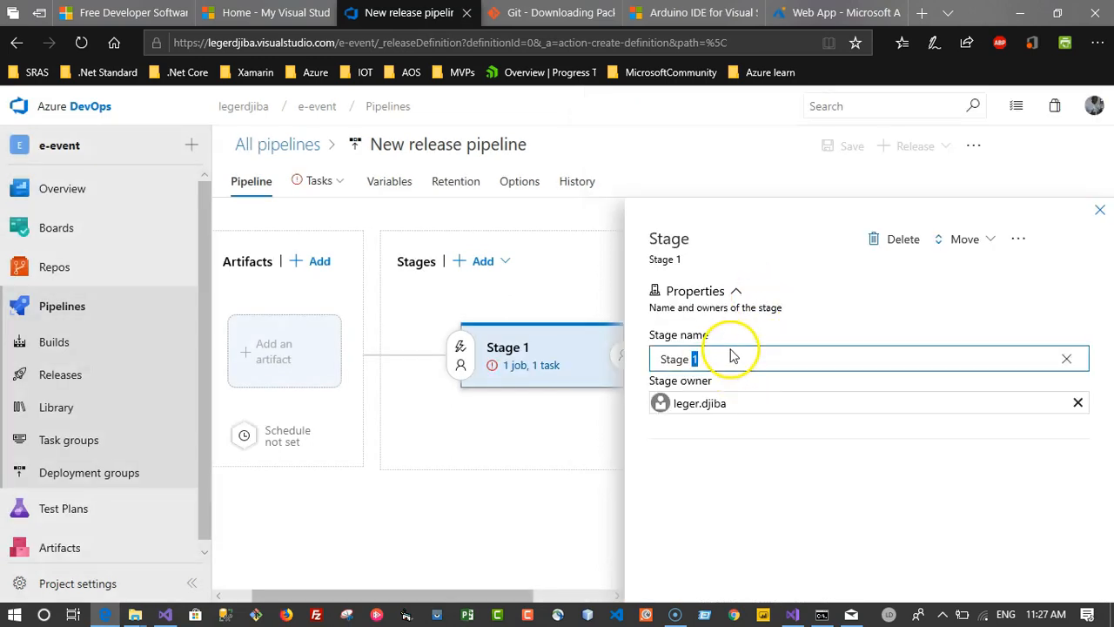
key(BackSpace)
key(BackSpace)
key(BackSpace)
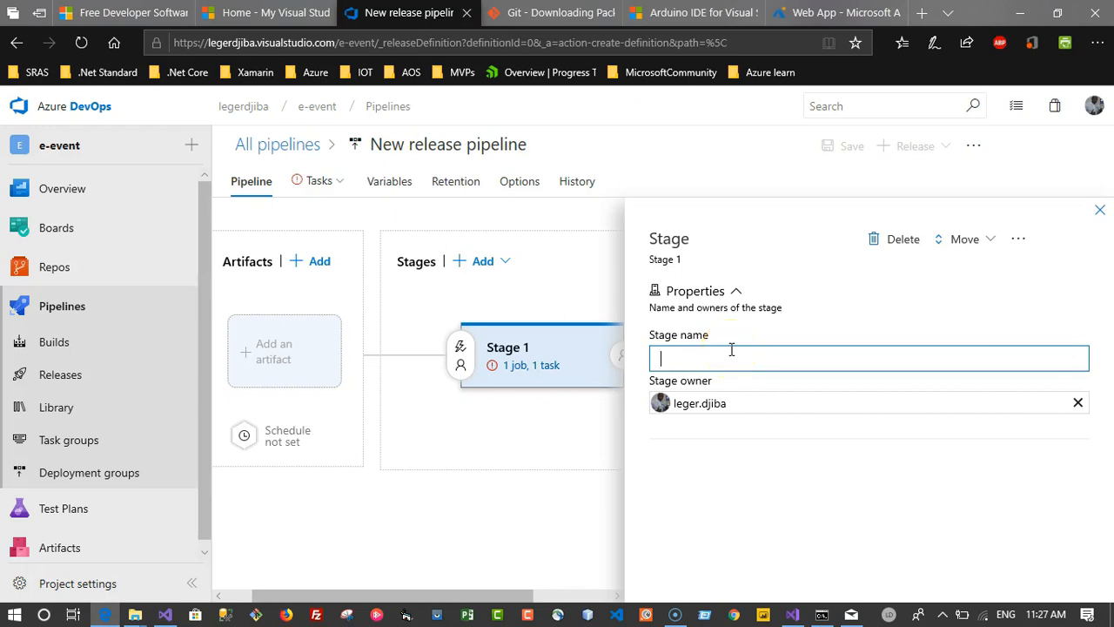
text(Dev)
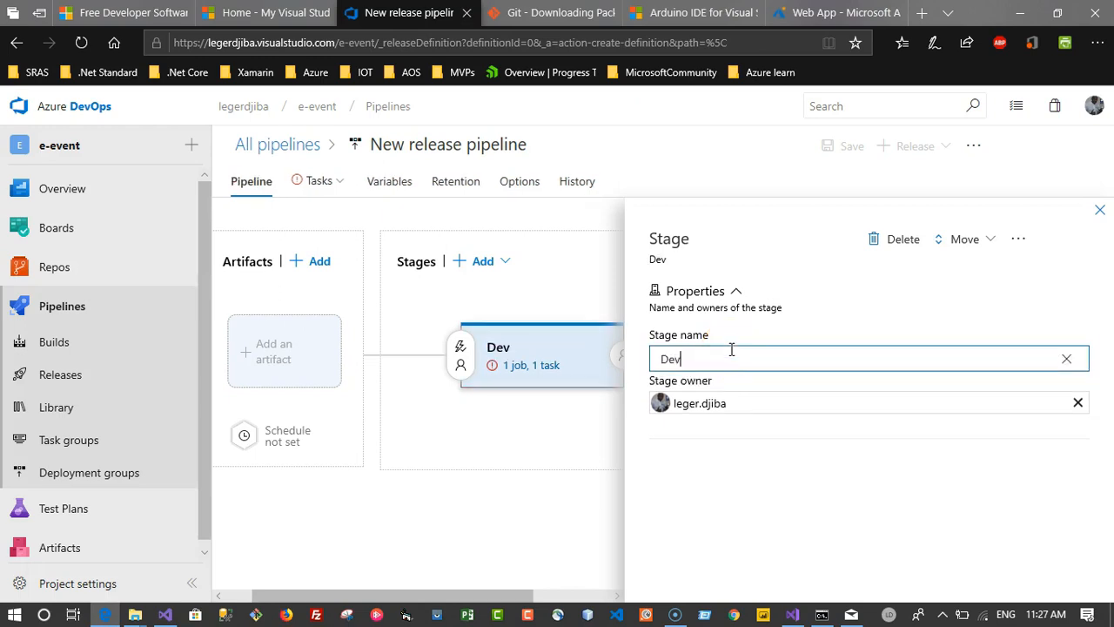
click(1099, 210)
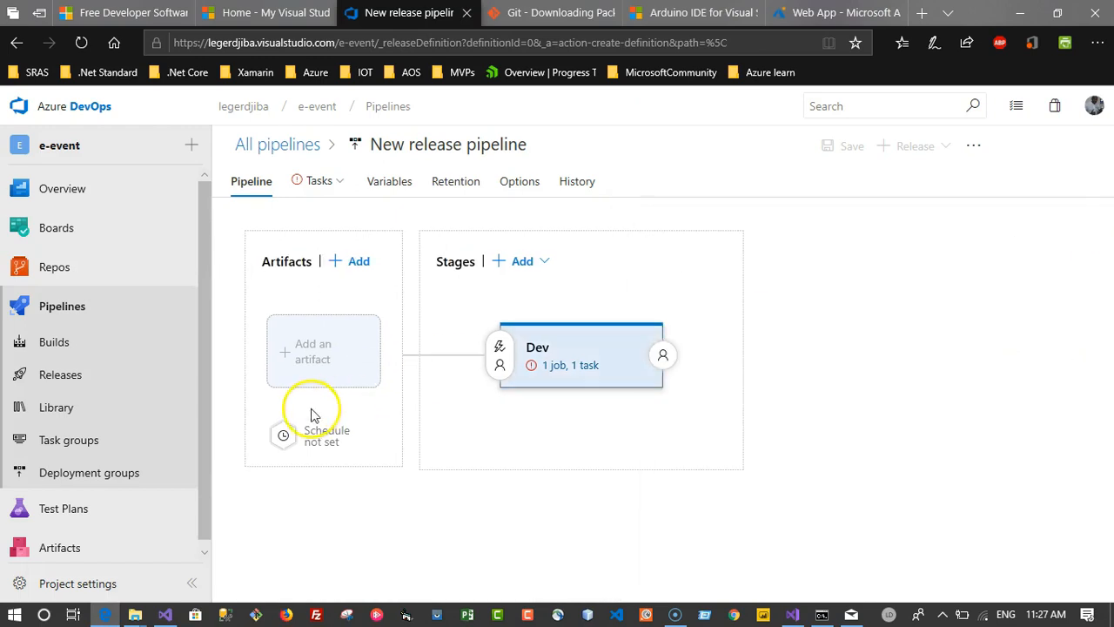
- Start adding a Build artifact with e-event-ASP.NET Core-CI - Build as its source build pipeline
click(318, 351)
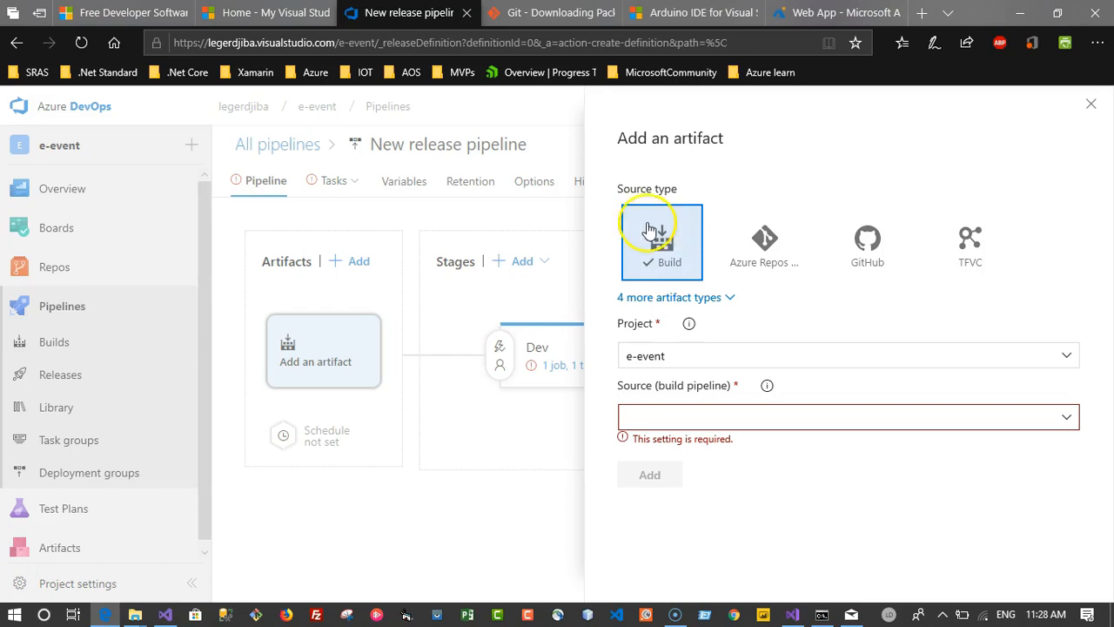
click(1070, 419)
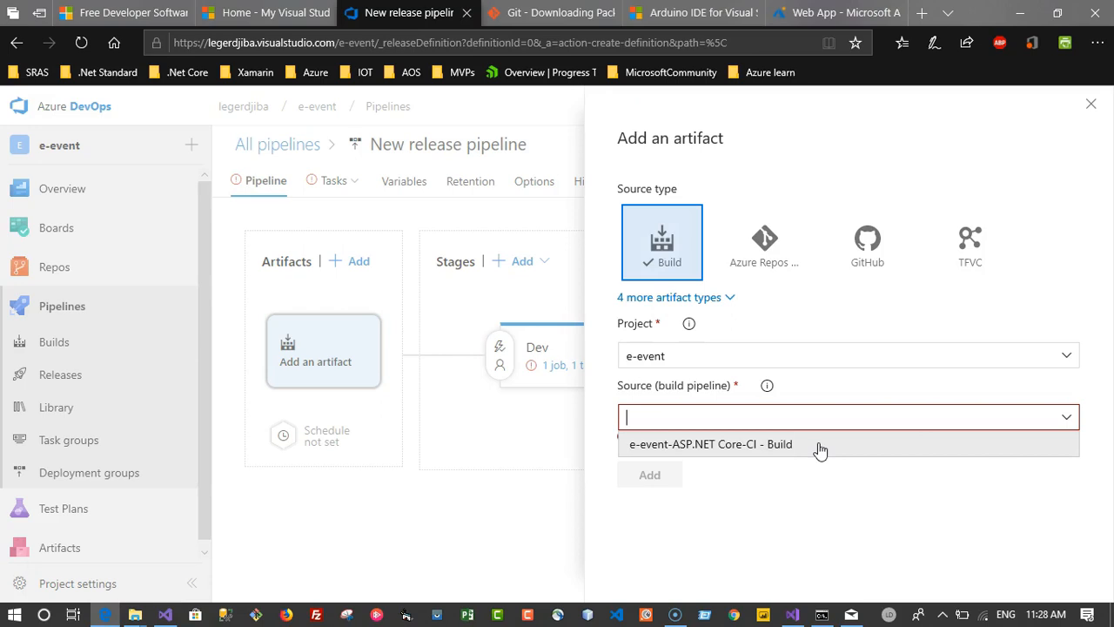
click(818, 444)
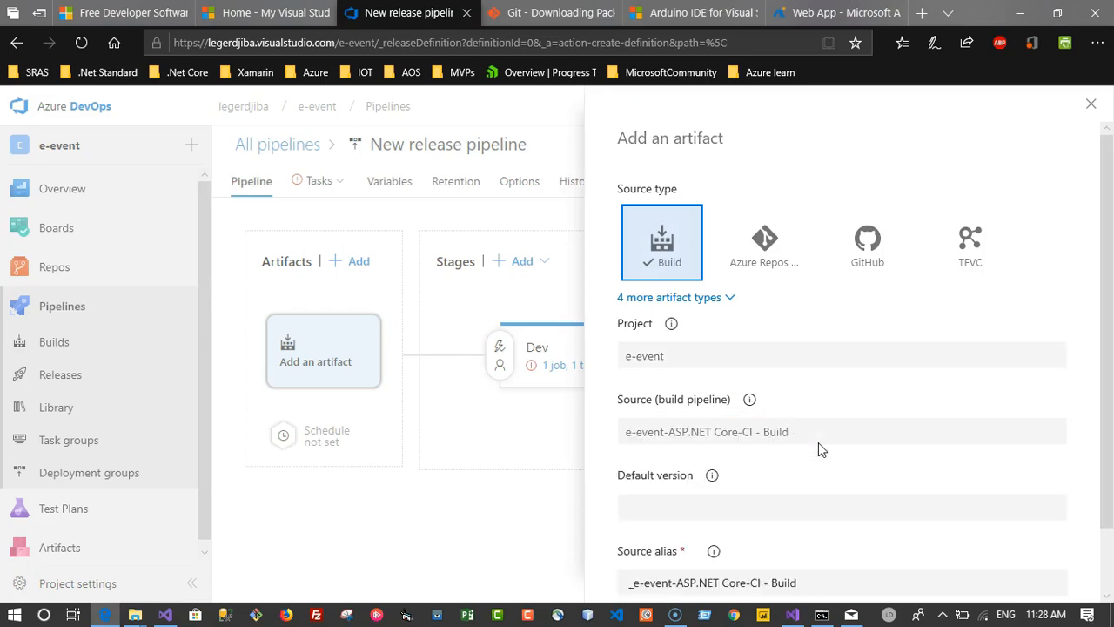
scroll(818, 444, down, 2)
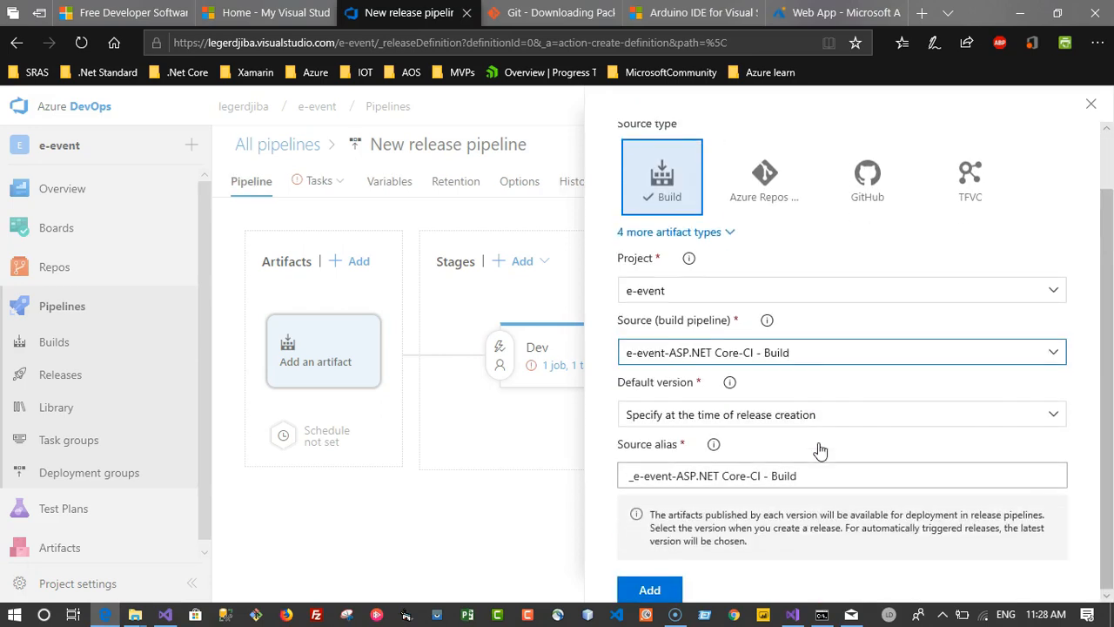
- Check the source alias description and set the artifact's default version to Latest
click(816, 468)
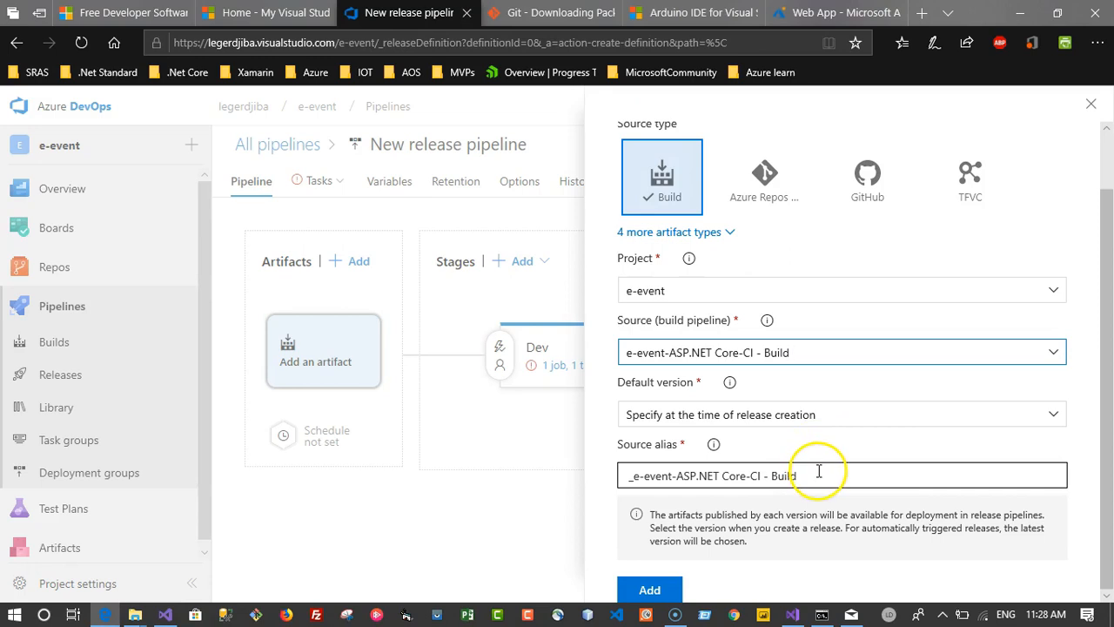
click(714, 447)
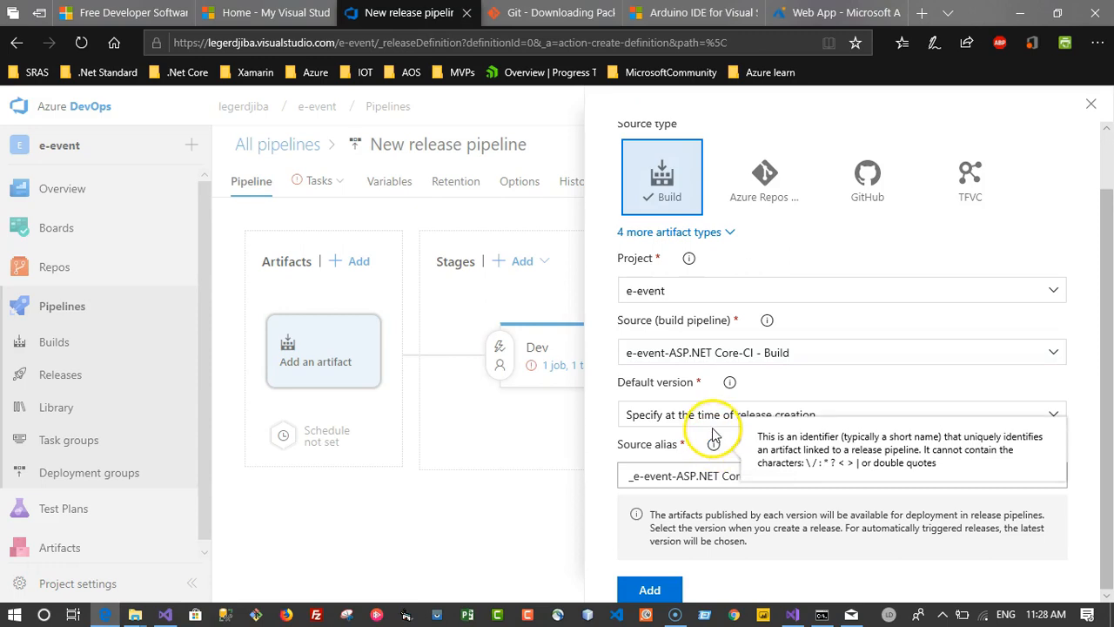
click(671, 413)
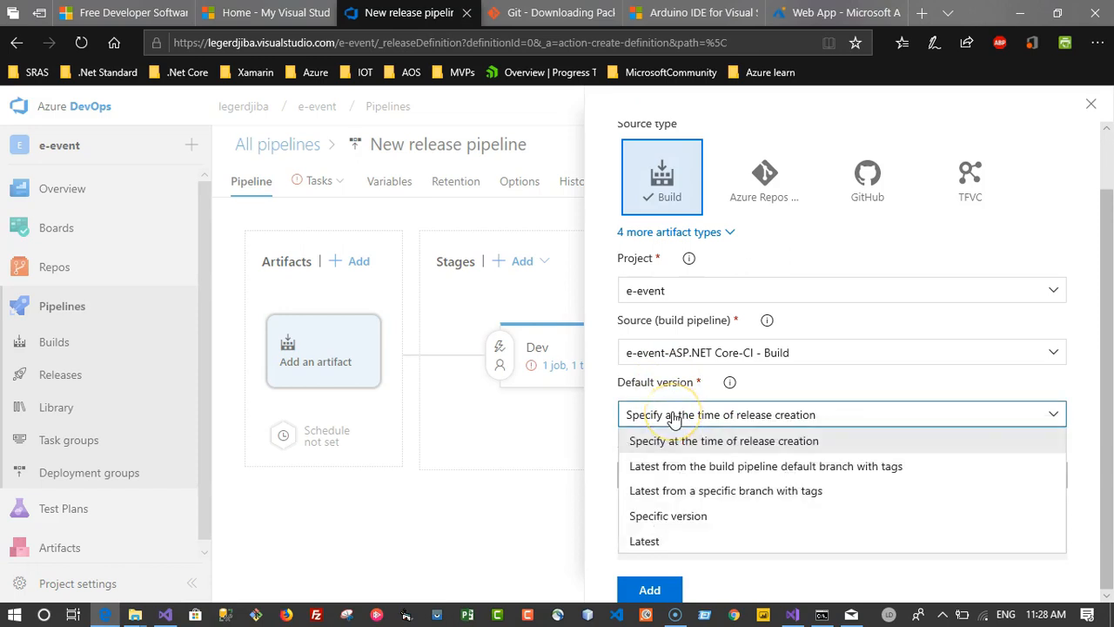
click(660, 542)
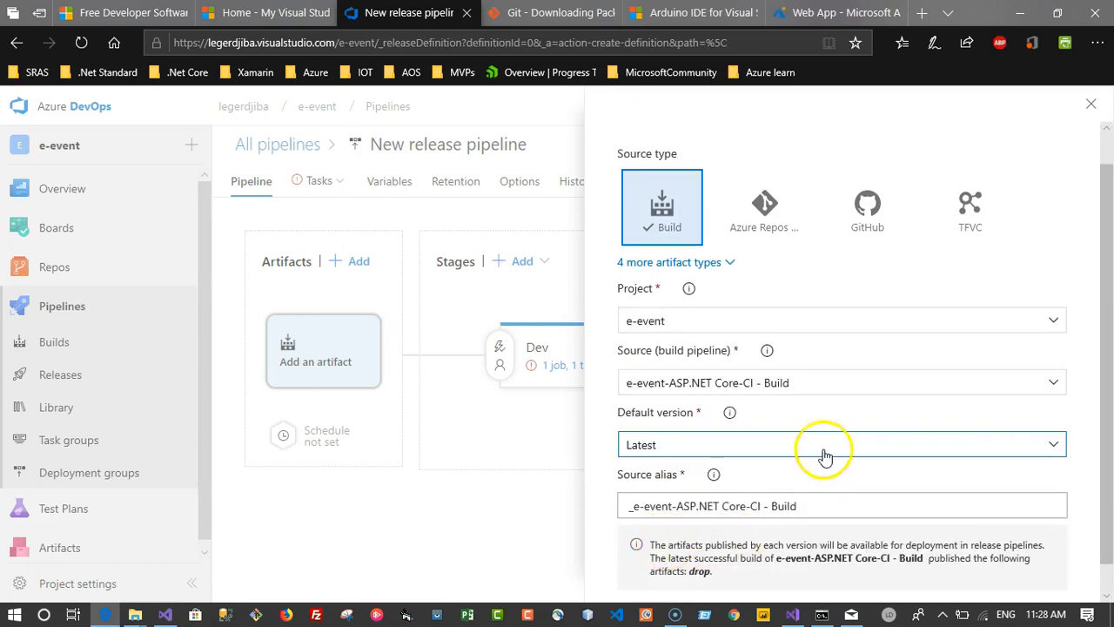
- Set the build artifact's source alias to drop and add the artifact to the release pipeline
scroll(820, 448, down, 1)
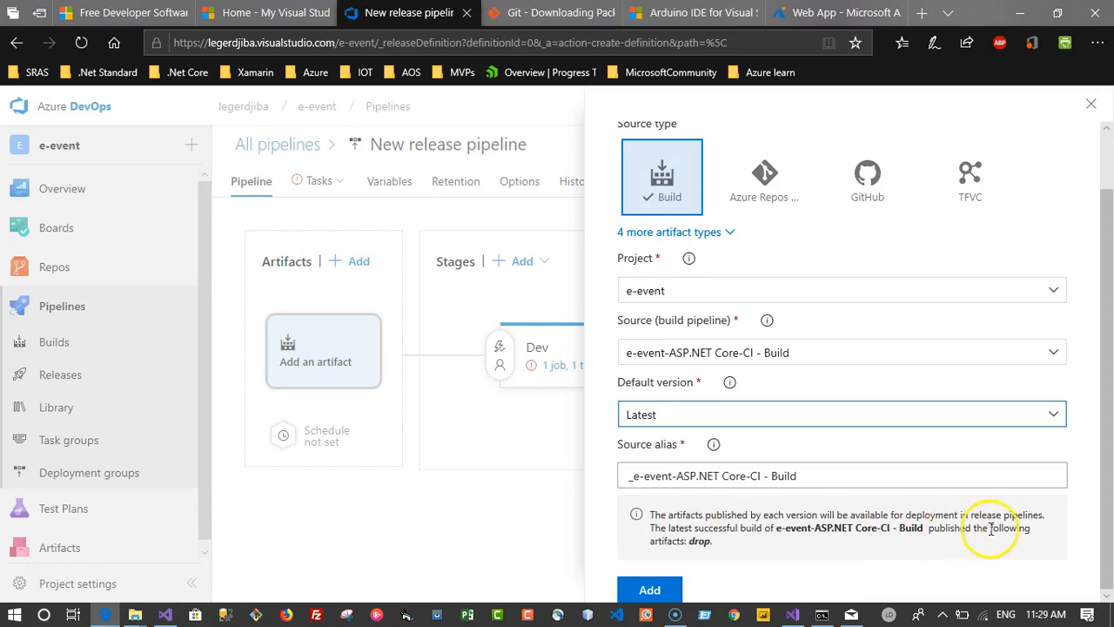
click(823, 477)
drag(823, 477, 406, 458)
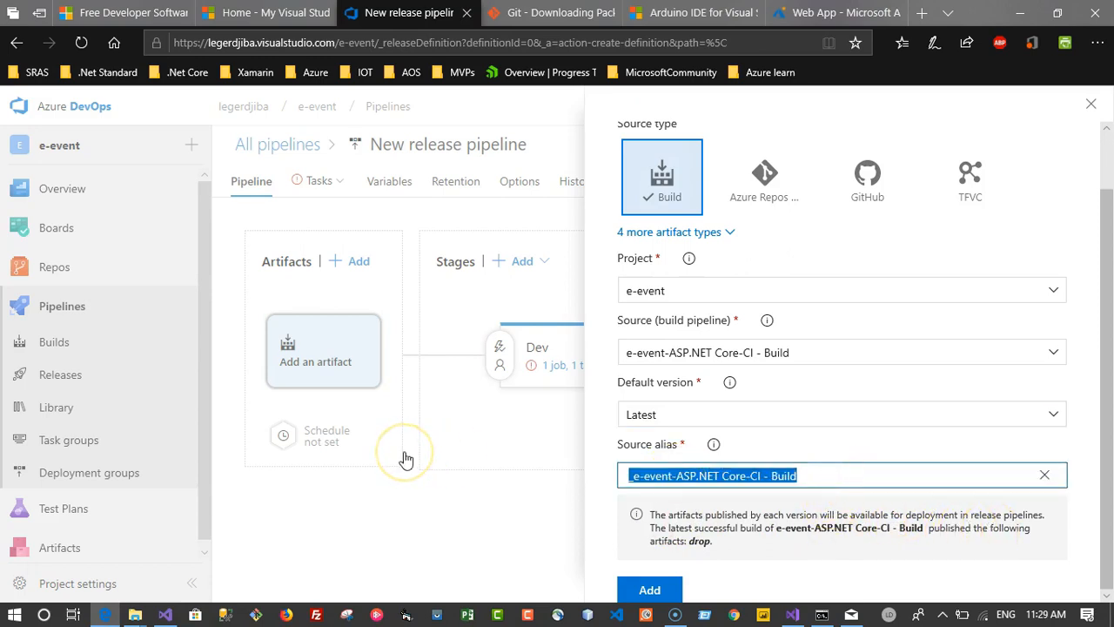
text(drop)
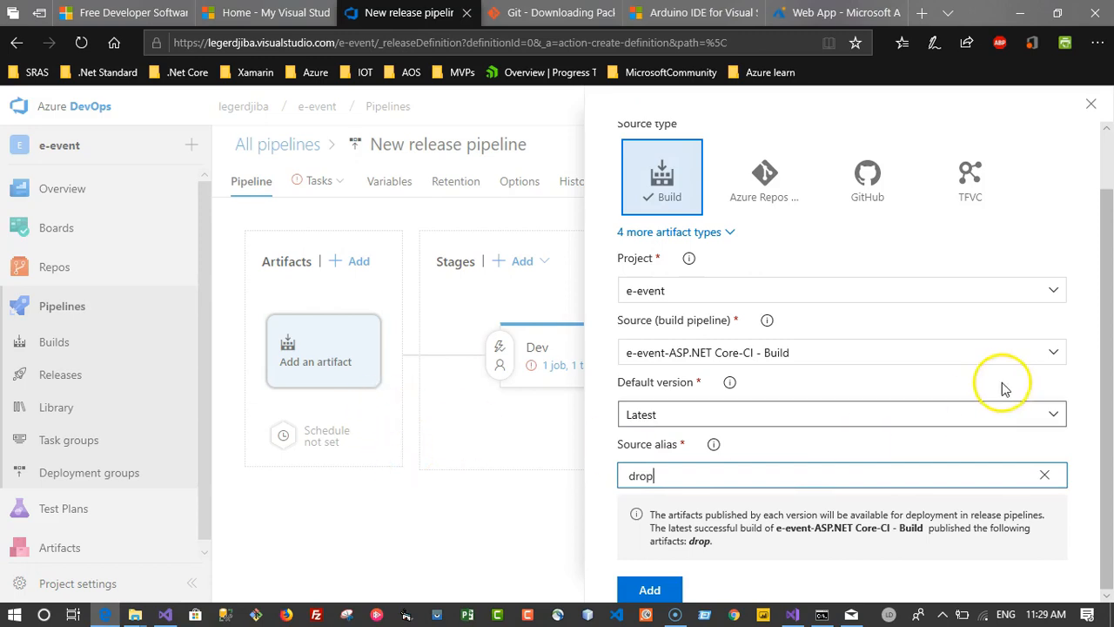
click(649, 590)
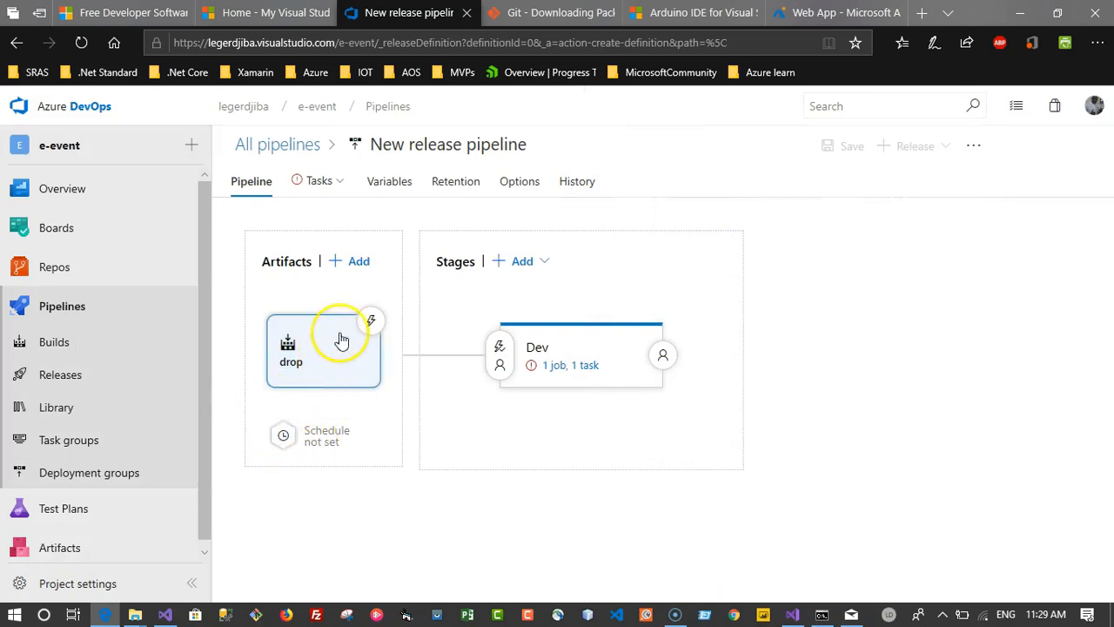
- Enable the continuous deployment trigger on the drop artifact
click(371, 322)
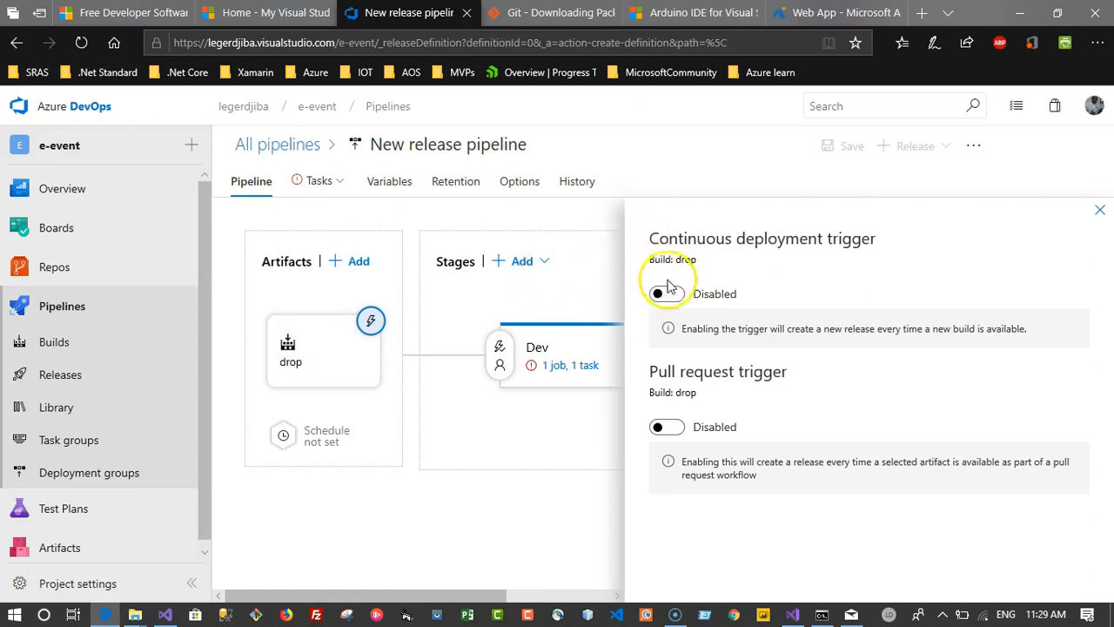
click(666, 294)
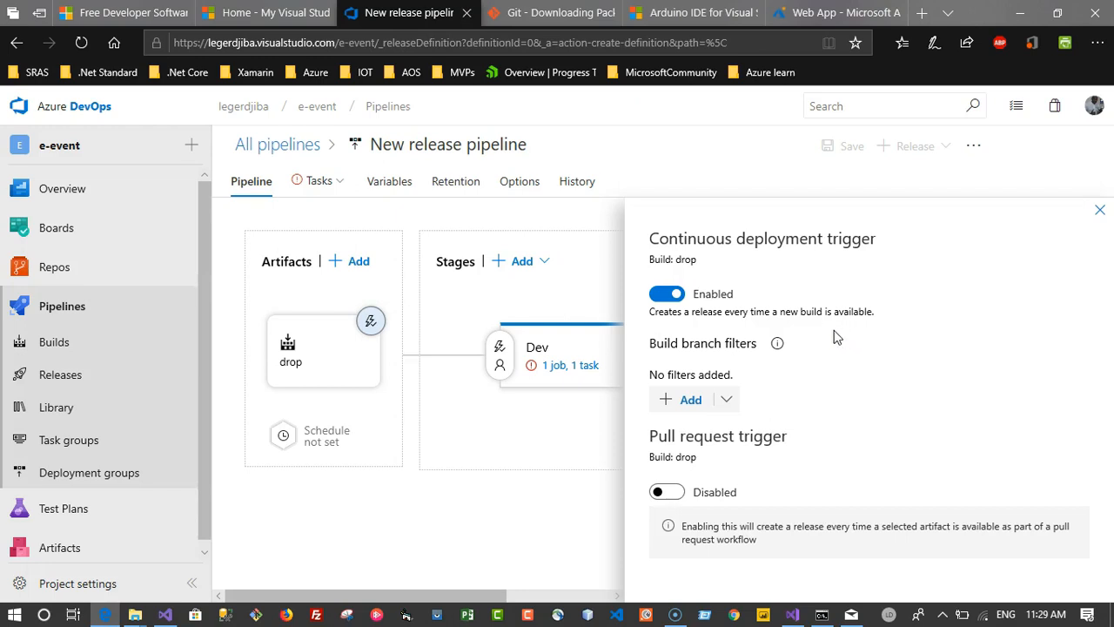
click(1099, 209)
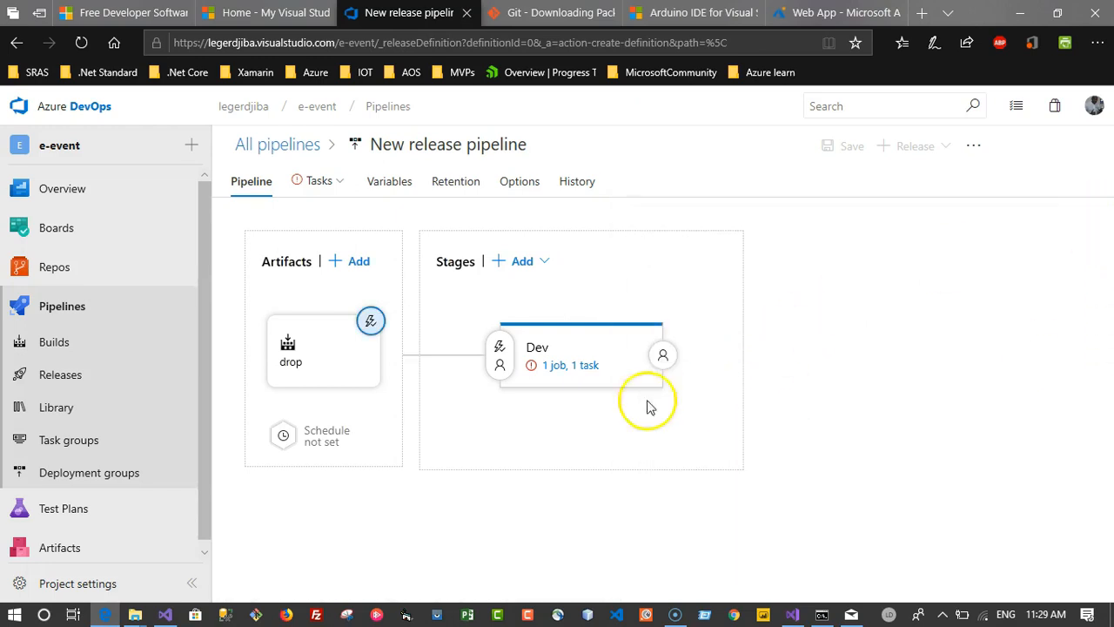
- Set the Dev stage's Azure subscription to the available event service connection
click(564, 367)
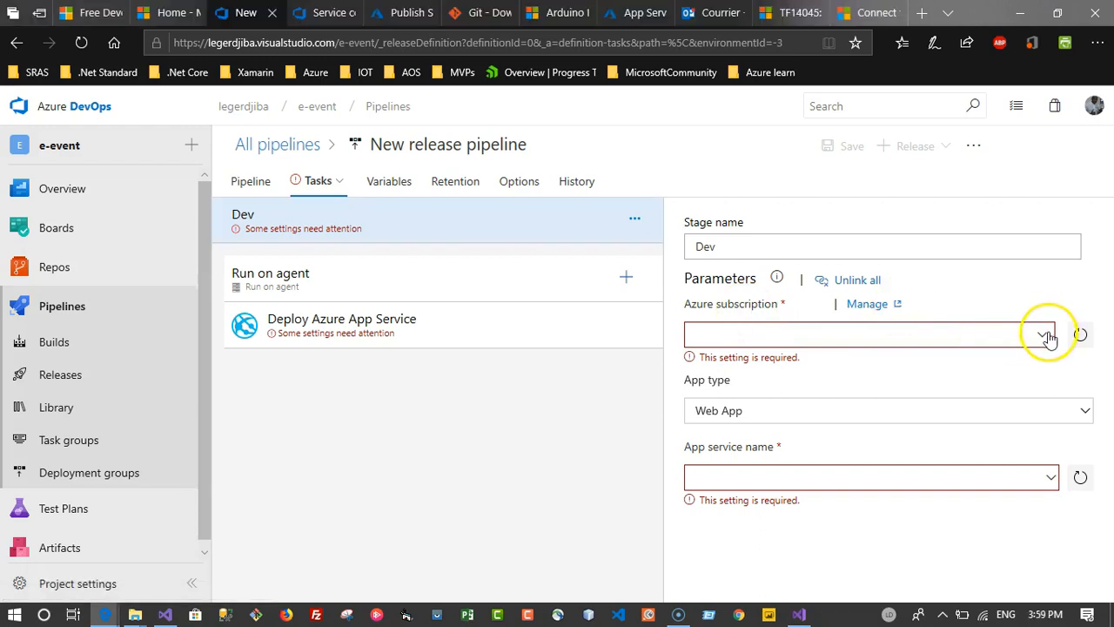
click(1046, 336)
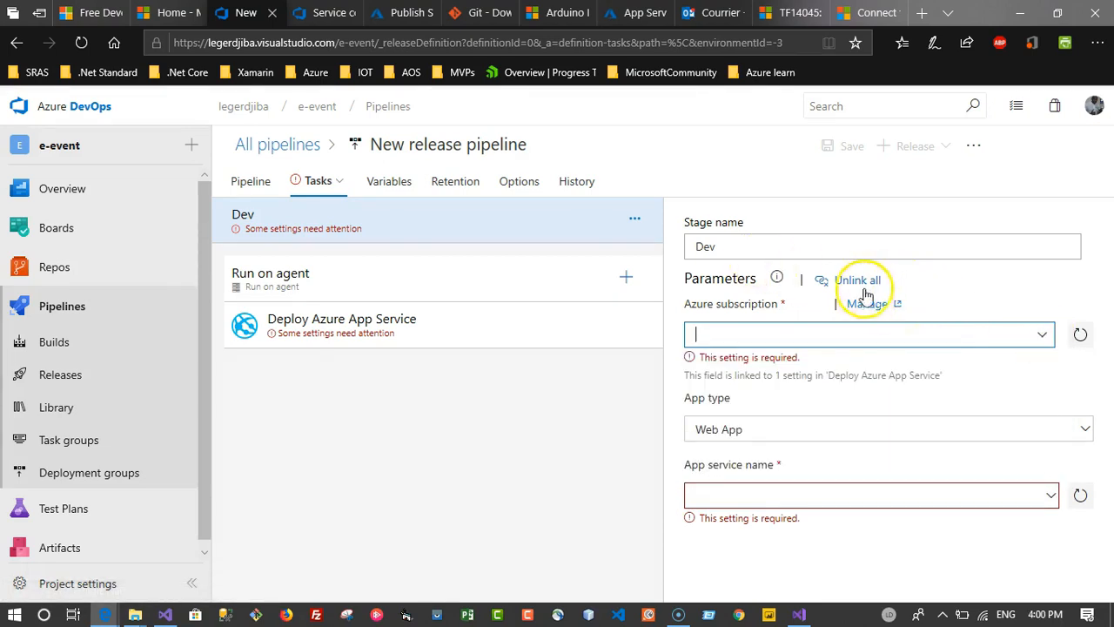
click(1043, 337)
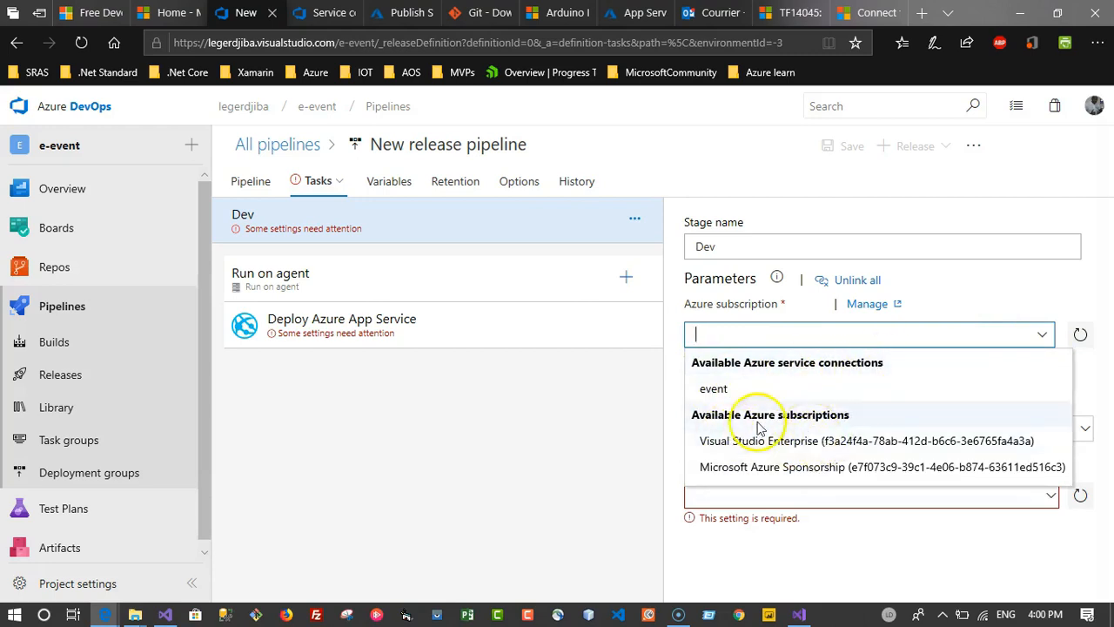
key(Return)
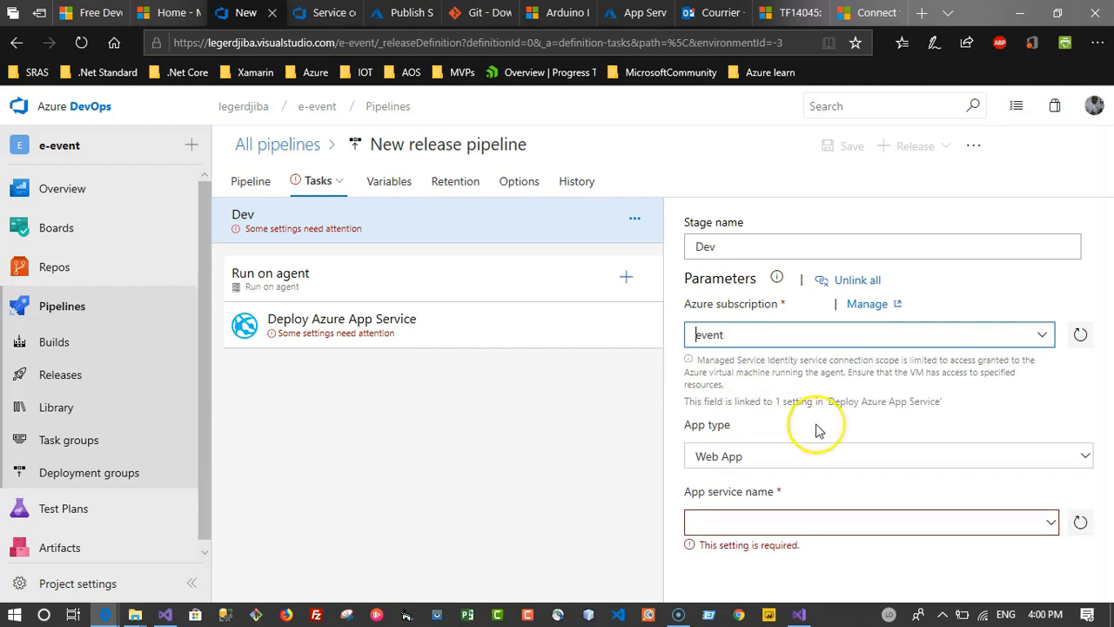
- Choose e-events as the Dev stage's app service name and save the release pipeline in the root folder
click(1053, 523)
click(1052, 505)
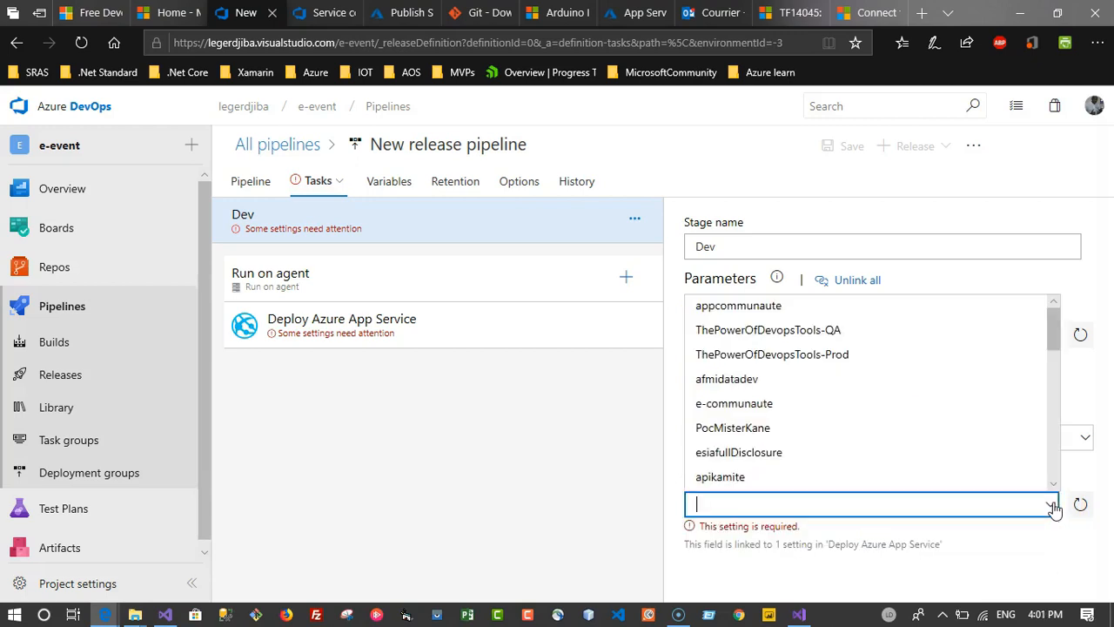
click(1023, 494)
text(e)
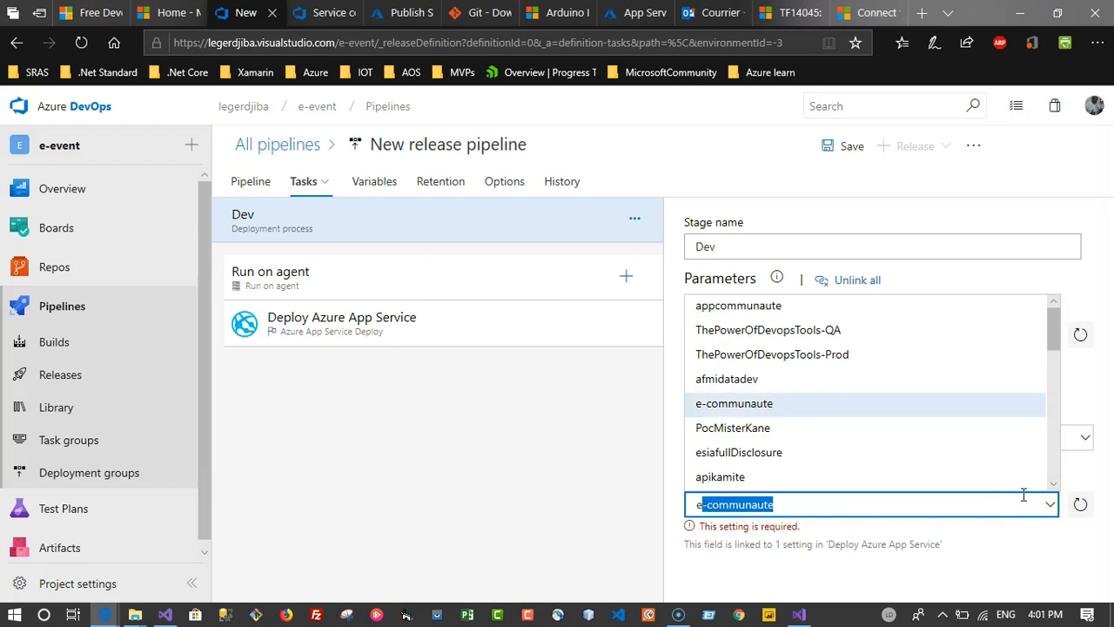
text(-events)
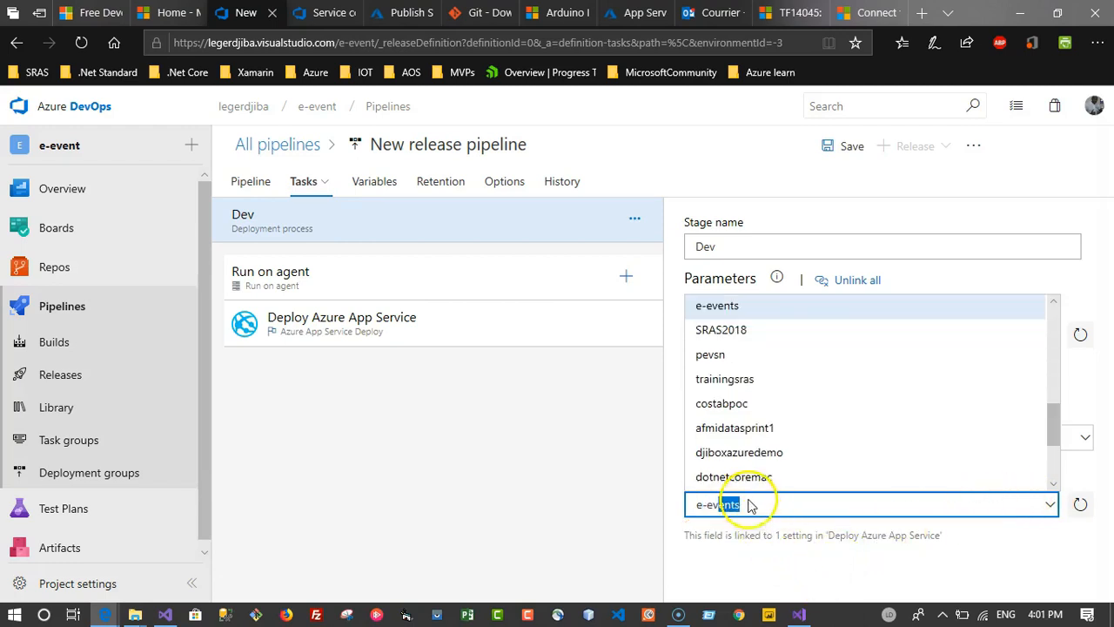
click(738, 304)
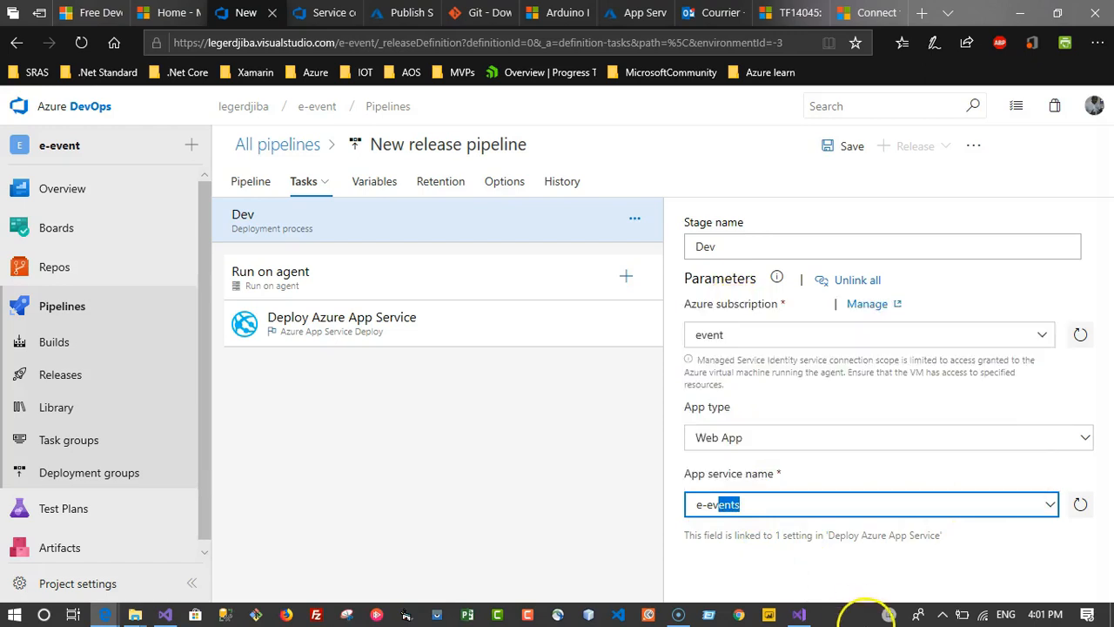
click(850, 148)
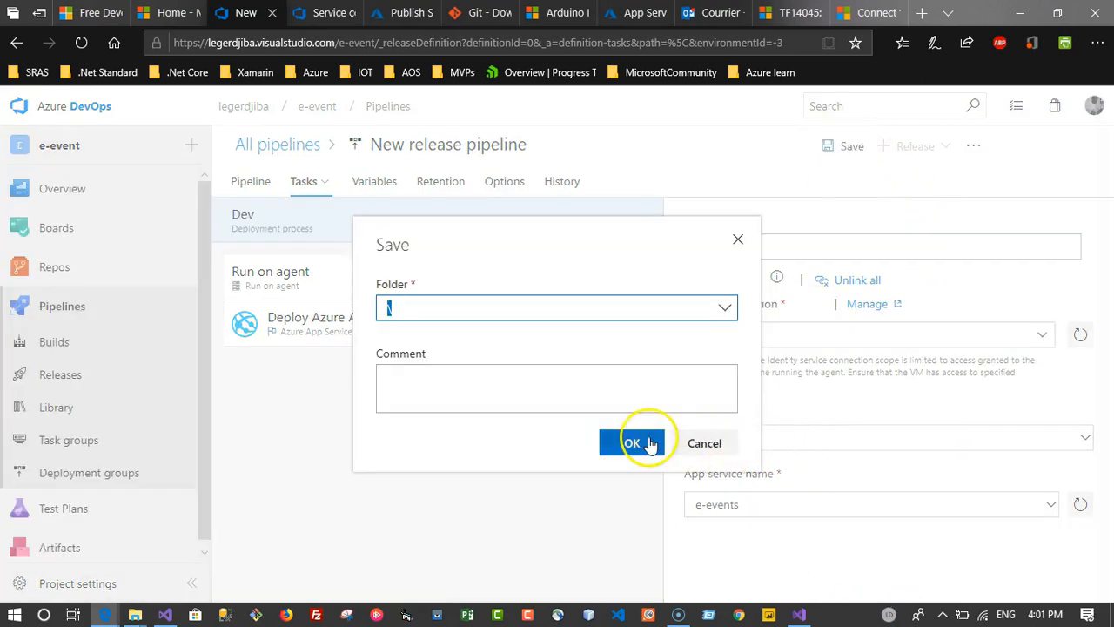
click(651, 443)
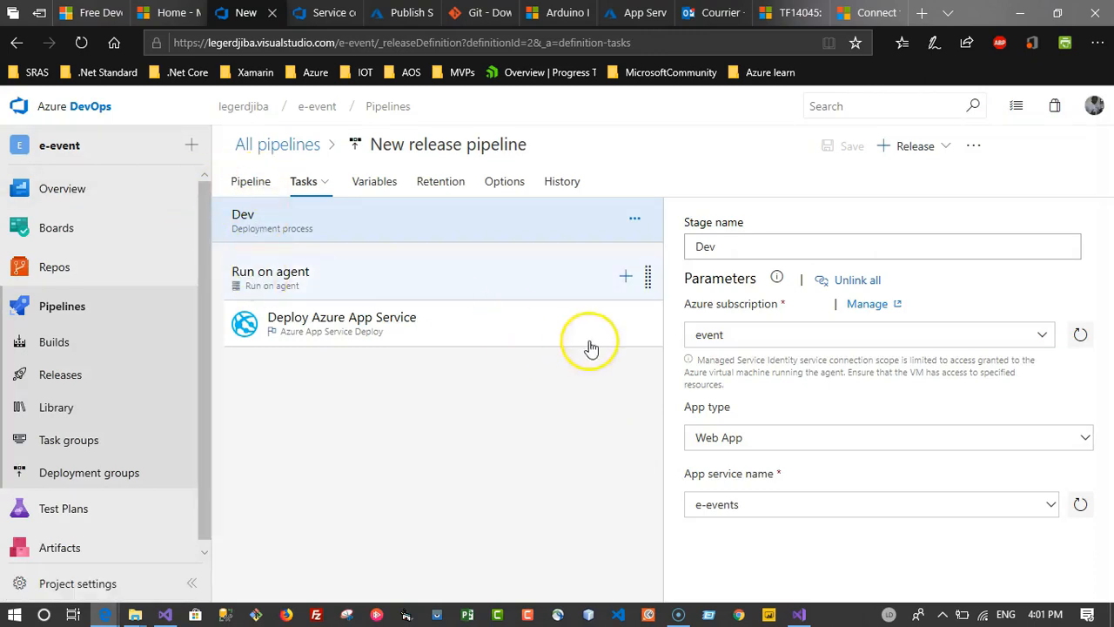
- Review the agent pool, demands and execution plan settings of the Dev stage's Run on agent job
click(487, 283)
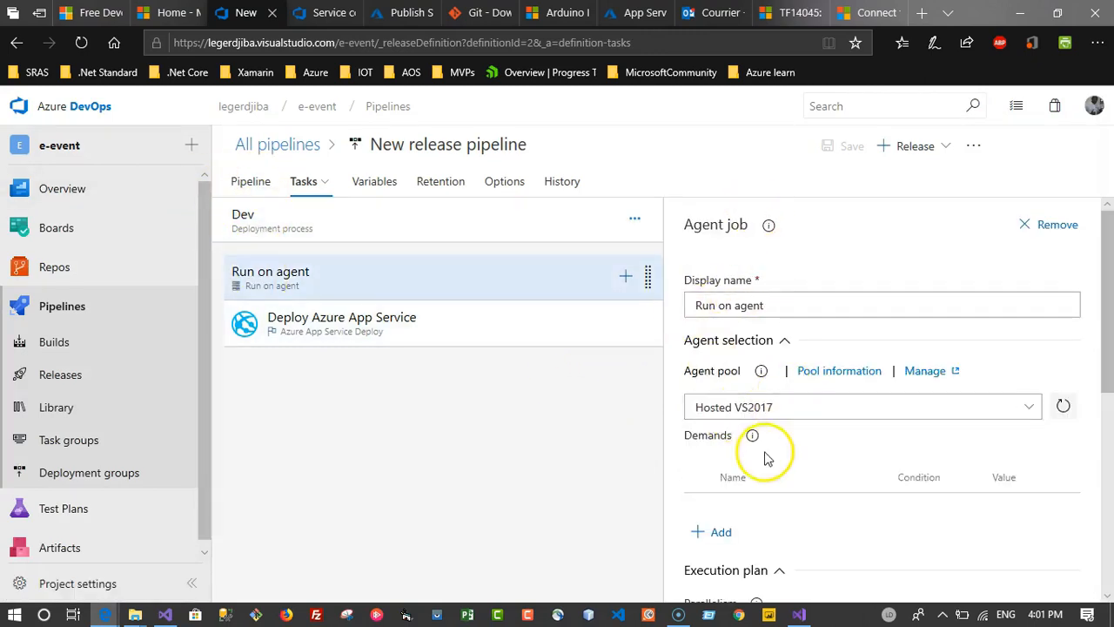
scroll(801, 462, down, 2)
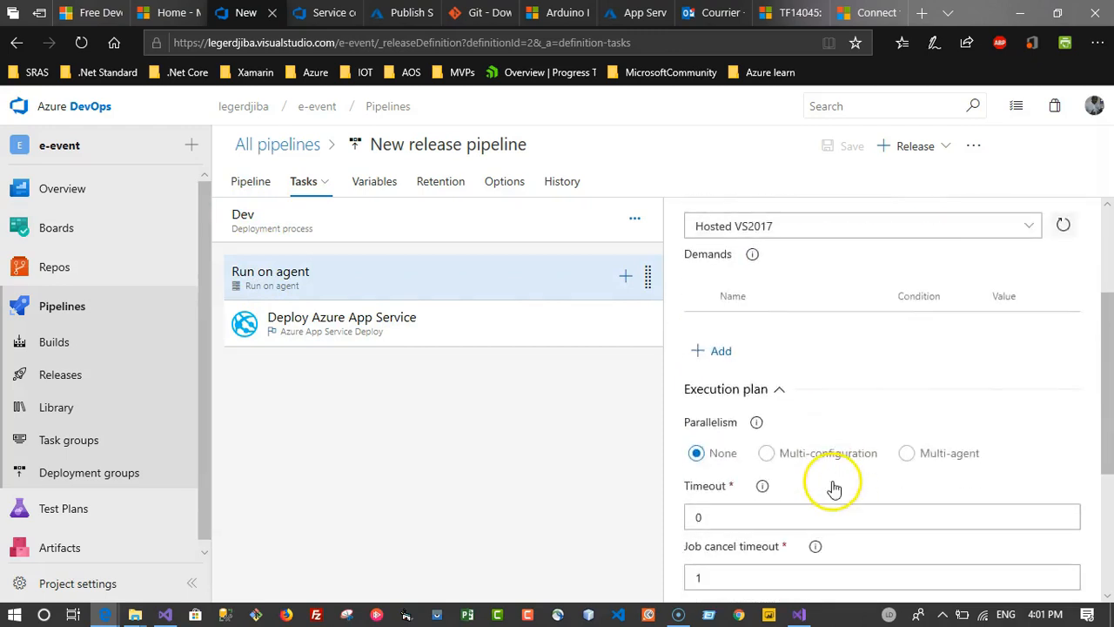
scroll(834, 489, up, 2)
- Return to the pipeline overview and turn on the drop artifact's continuous deployment trigger
click(251, 182)
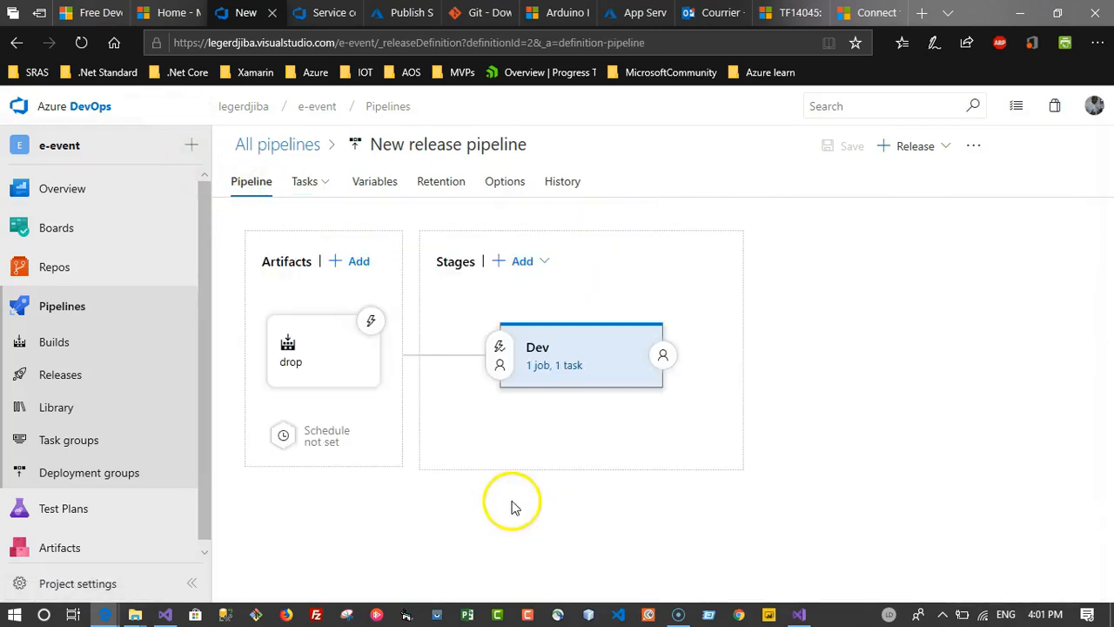
click(374, 322)
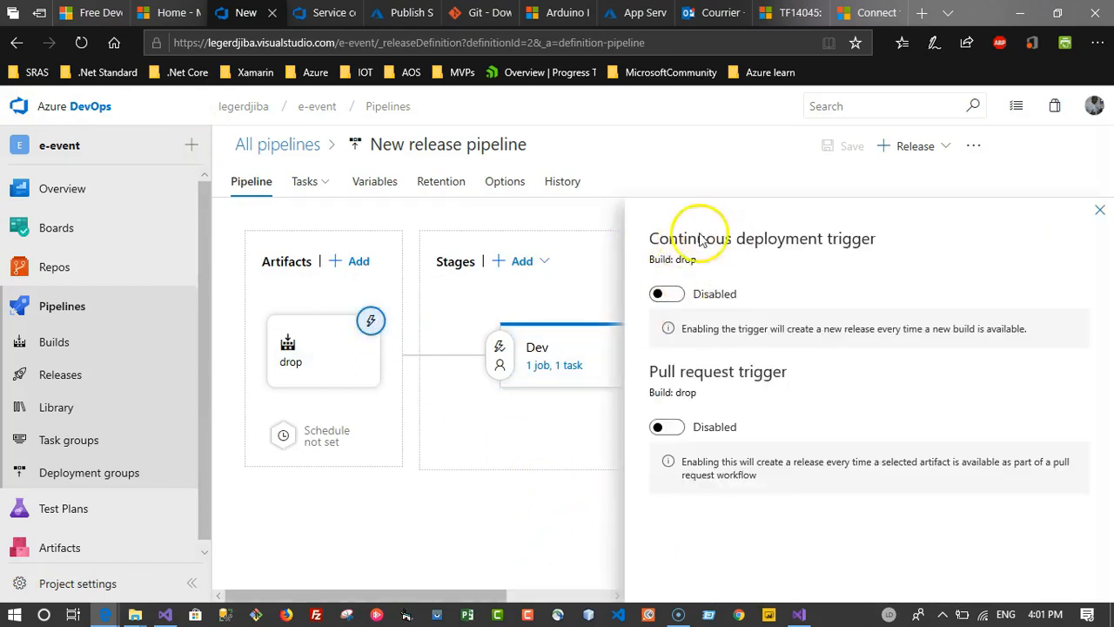
click(668, 293)
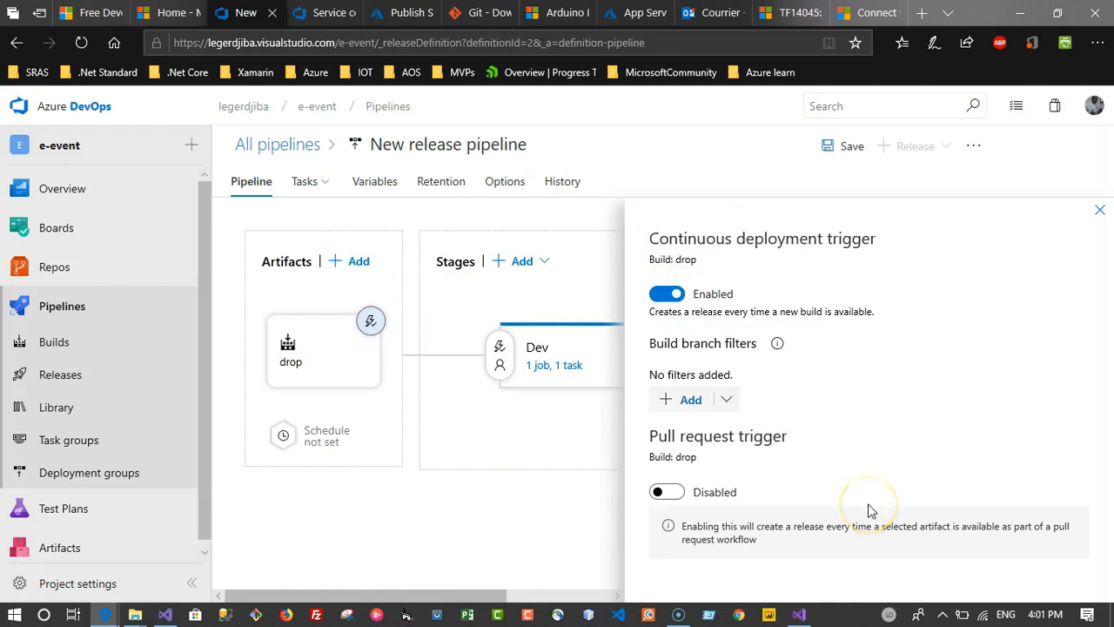
click(1099, 210)
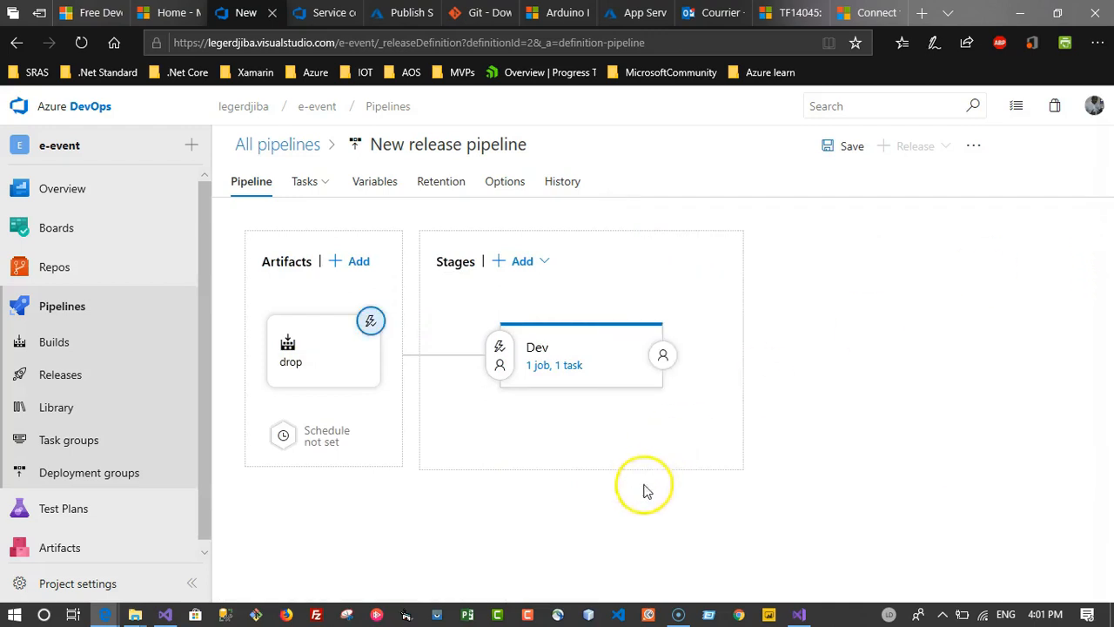
- Enable pre-deployment approvals for the Dev stage and add the account owner as approver
click(501, 349)
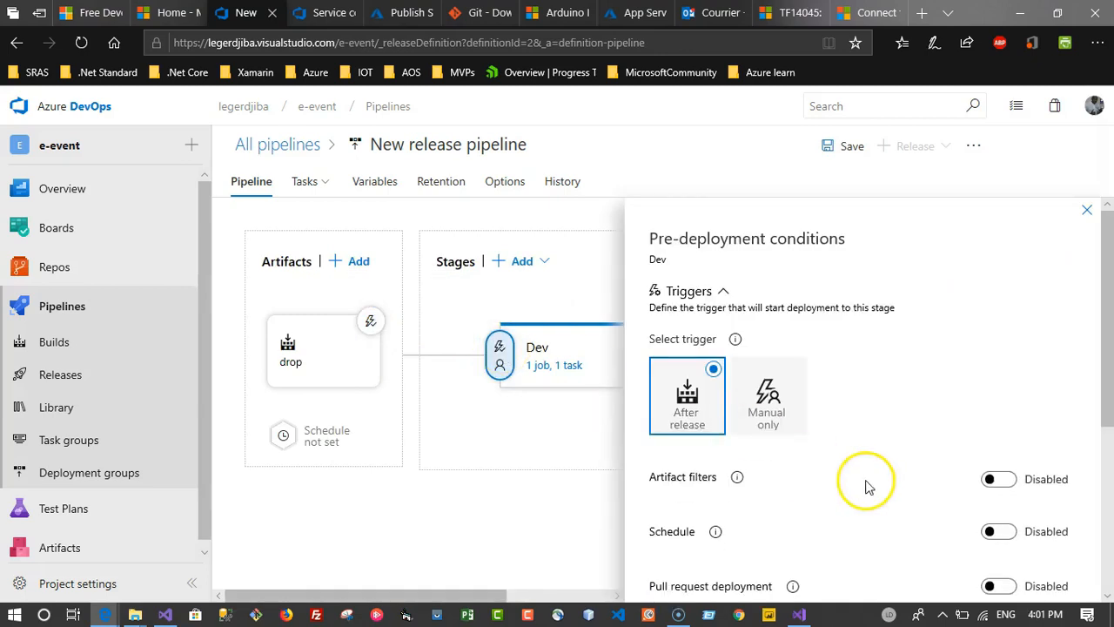
scroll(870, 483, down, 2)
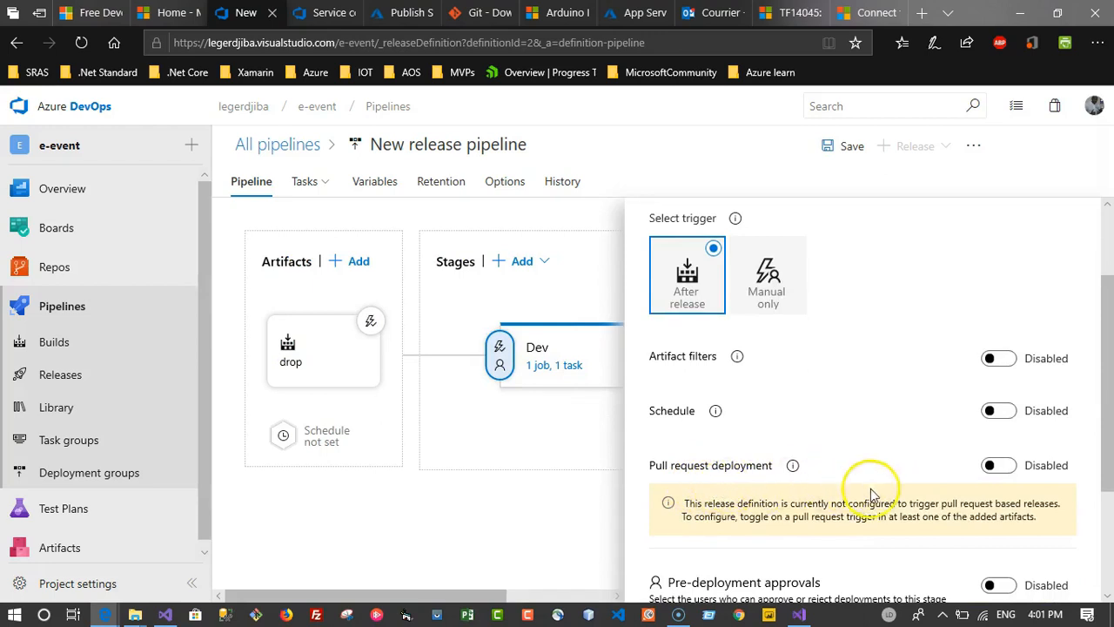
scroll(870, 484, down, 2)
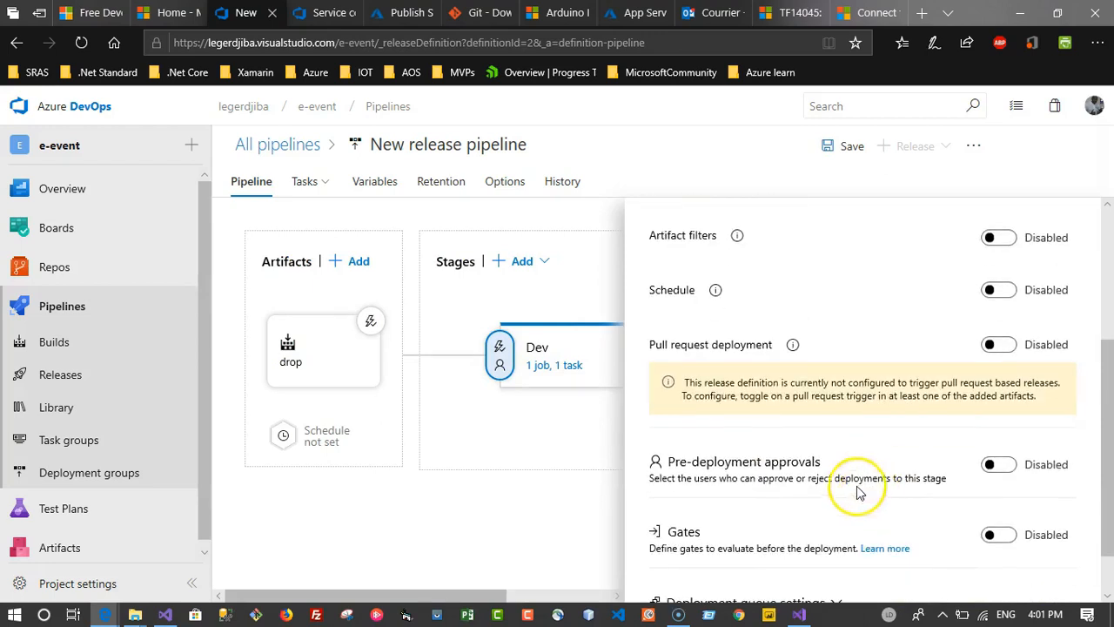
click(998, 465)
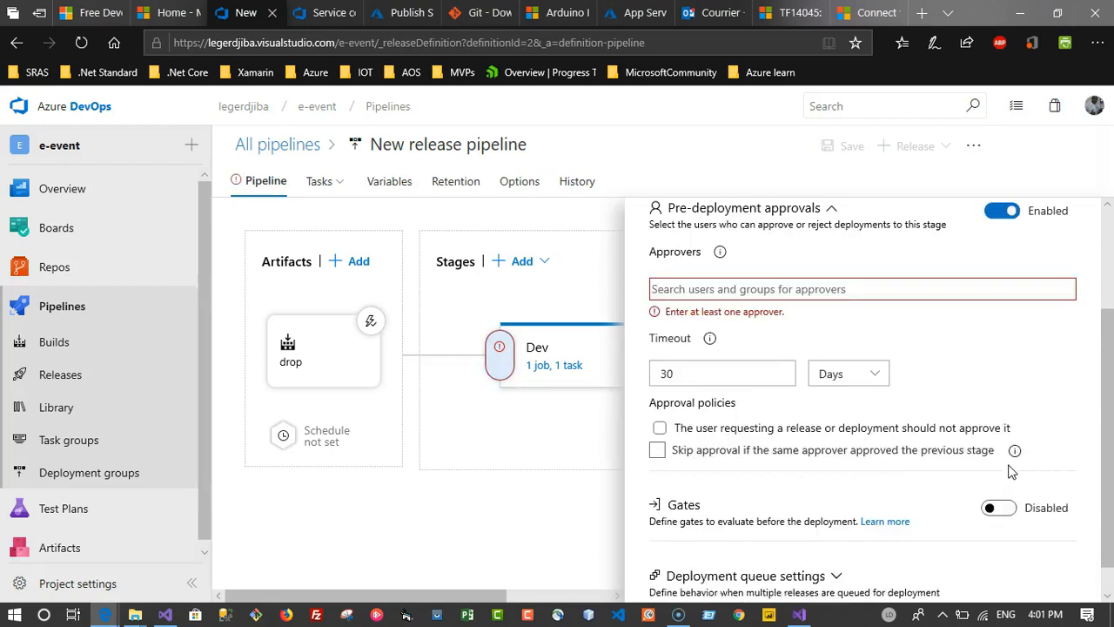
click(841, 290)
text(leger)
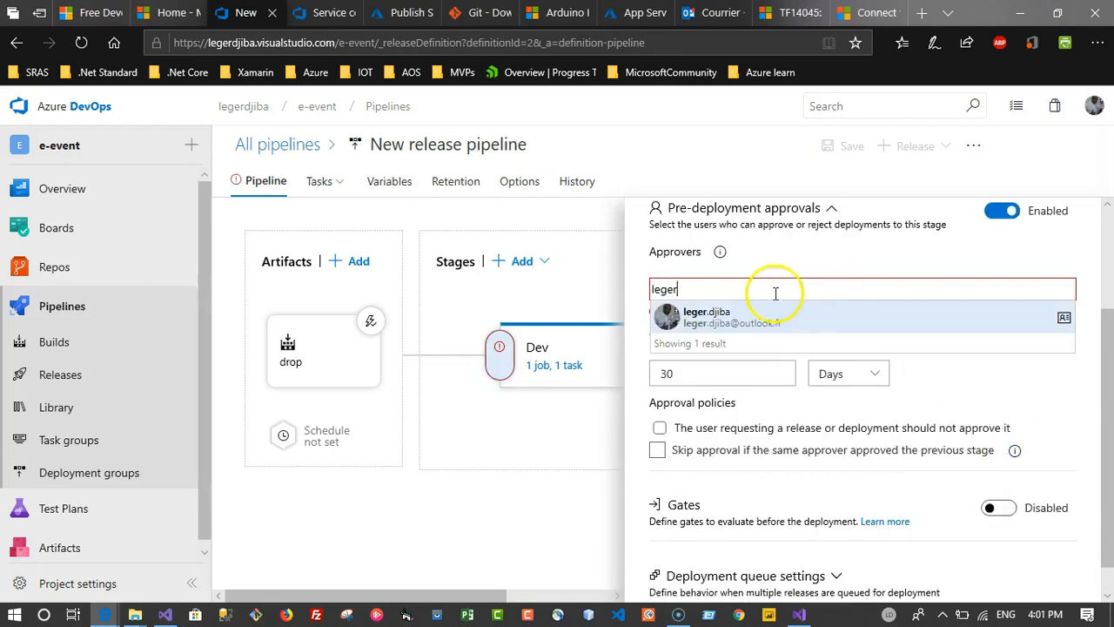
click(771, 324)
- Change the pre-deployment approval timeout unit to Hours and finally to Minutes
double_click(777, 357)
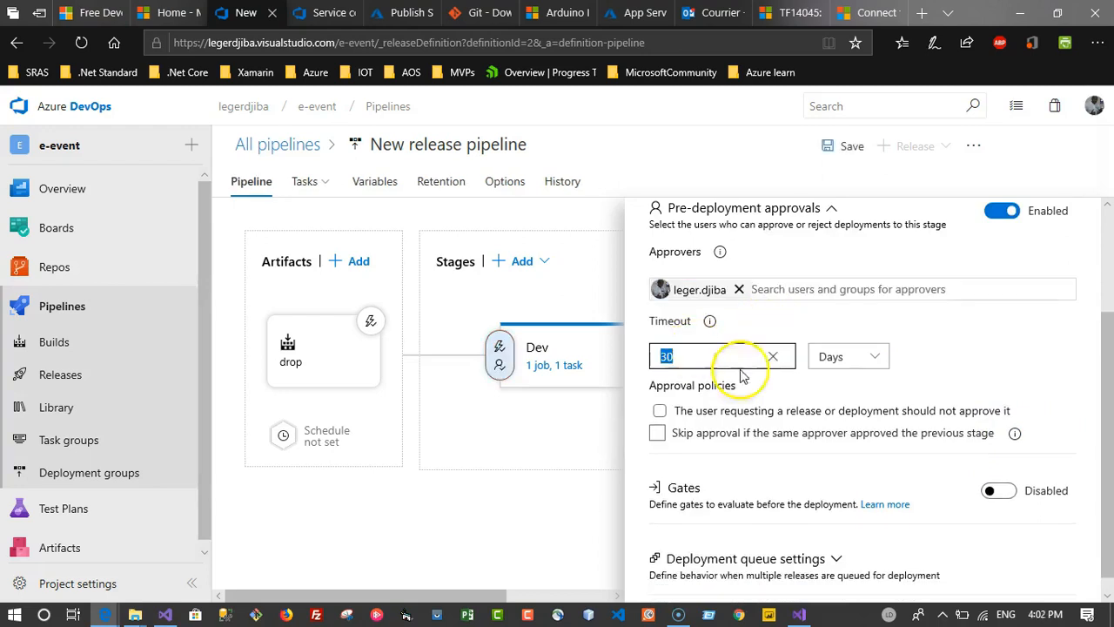
click(866, 363)
click(835, 416)
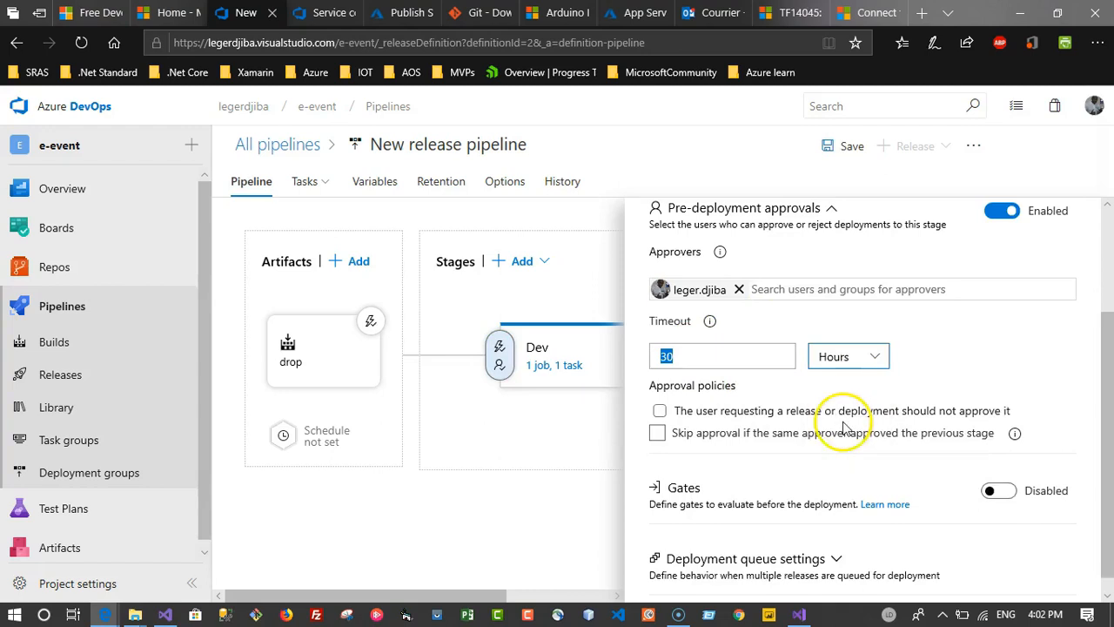
click(869, 358)
click(837, 444)
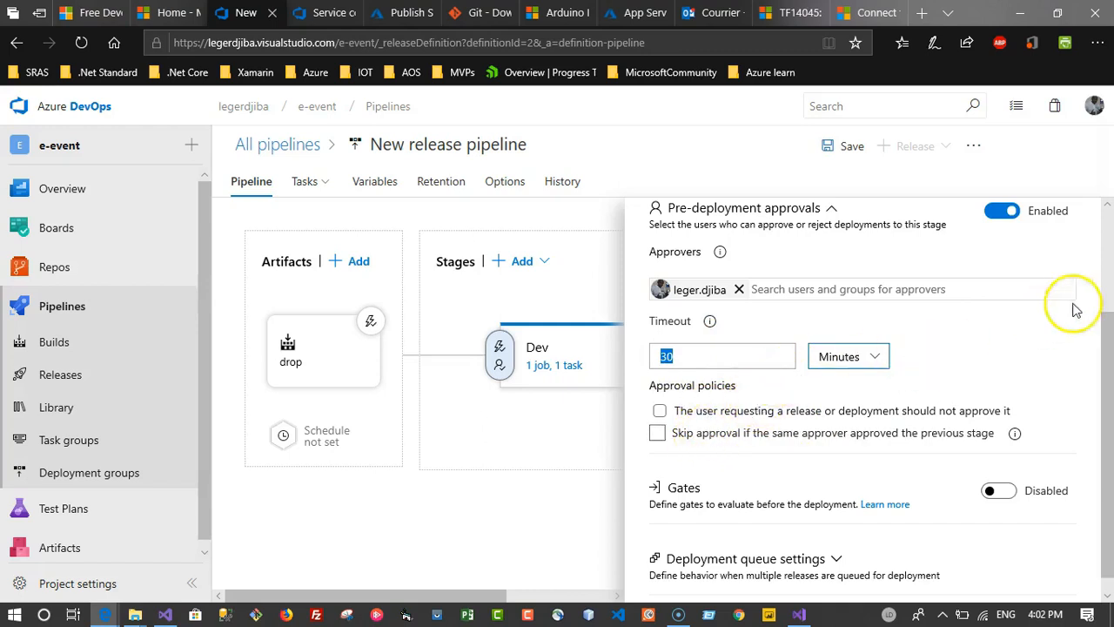
- Disable the Dev stage's pre-deployment approvals and close its pre-deployment conditions
scroll(1097, 355, up, 1)
click(1007, 275)
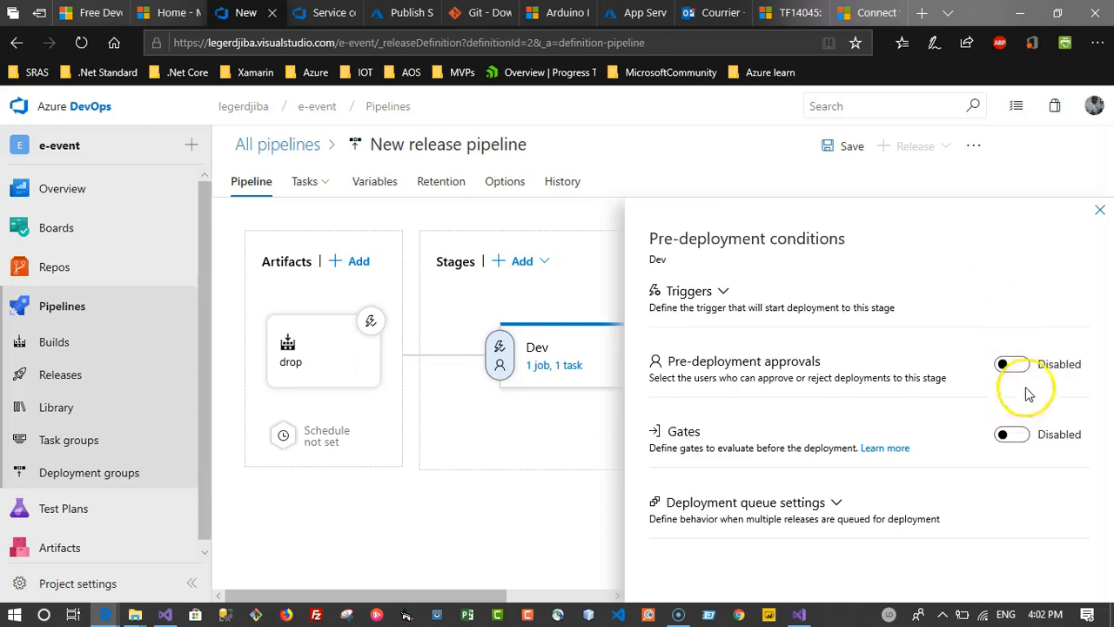
click(1101, 214)
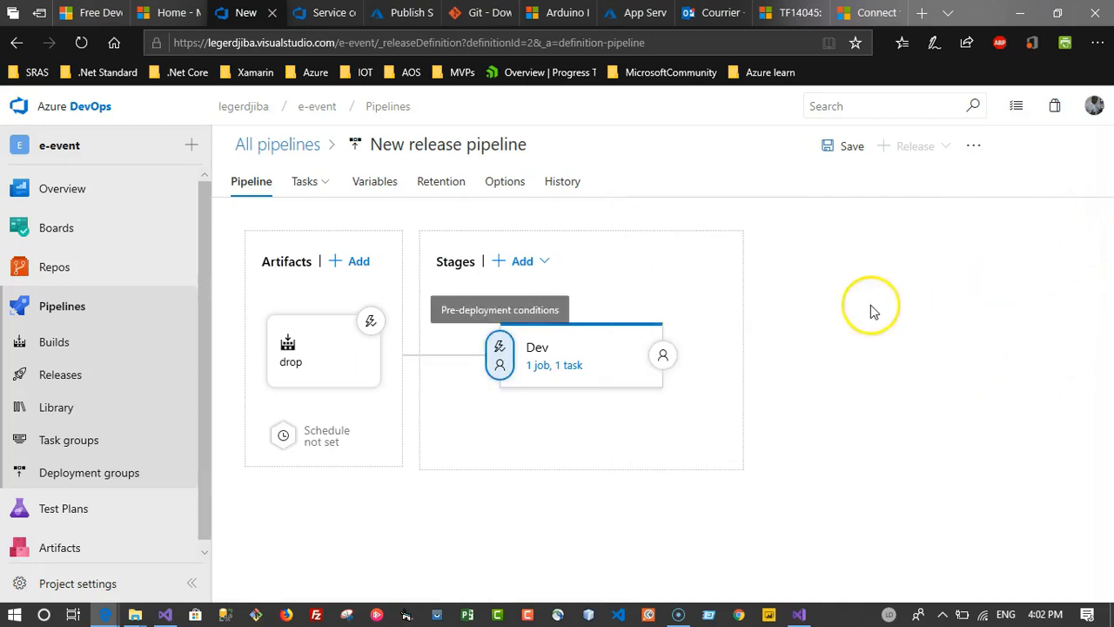
- Save the changed release pipeline and open the project's list of releases
click(639, 412)
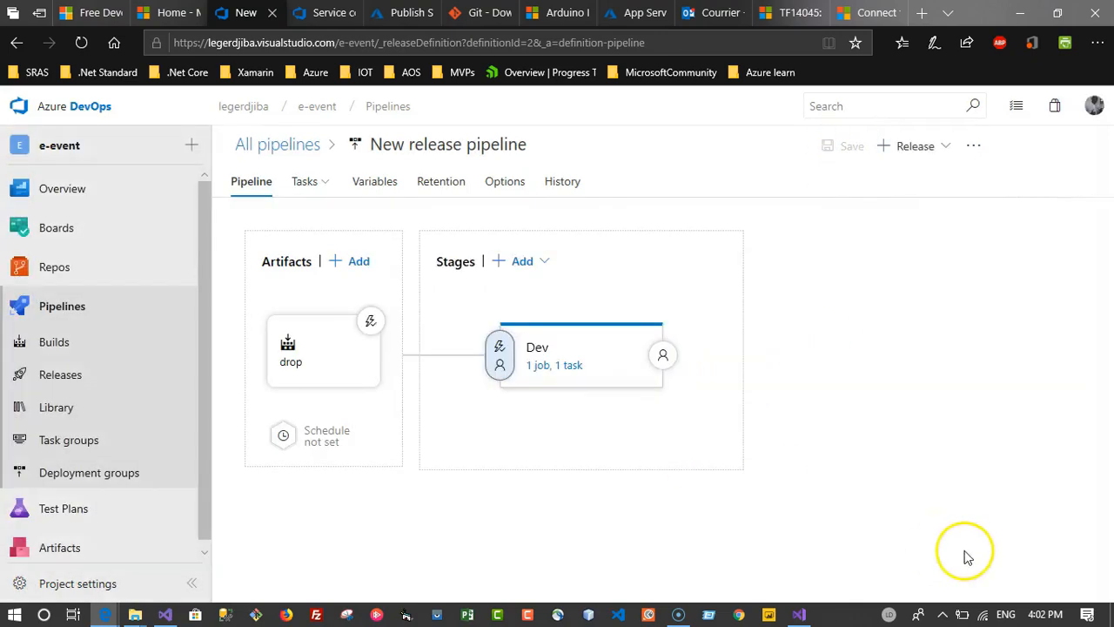
click(124, 380)
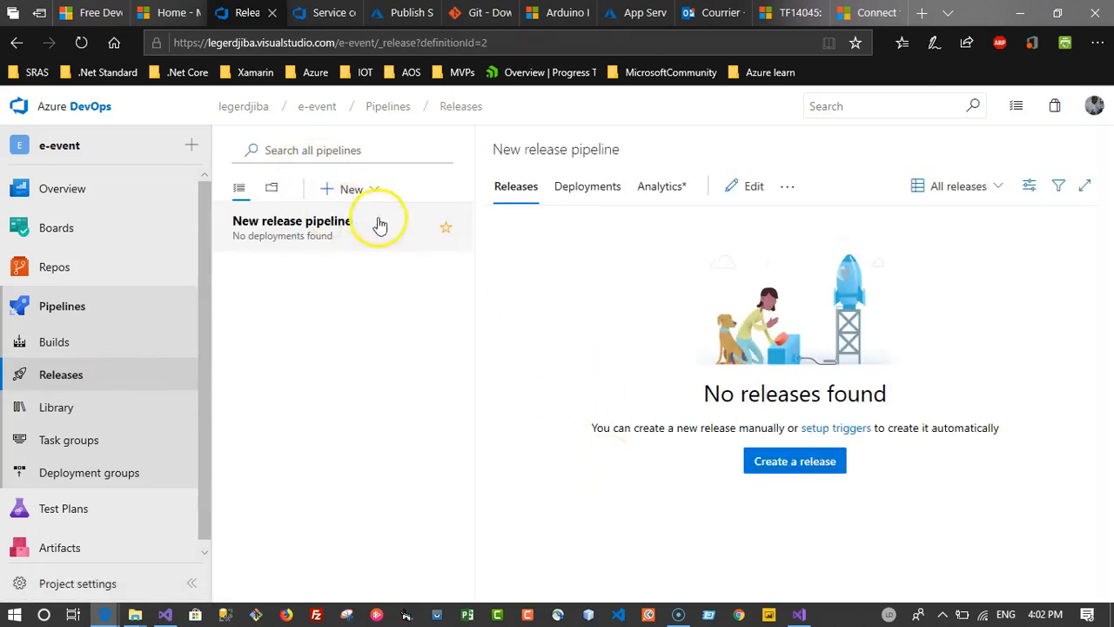
- Open the project's builds, then switch to Visual Studio and add a period after "events" in the _Layout.cshtml page title
click(85, 342)
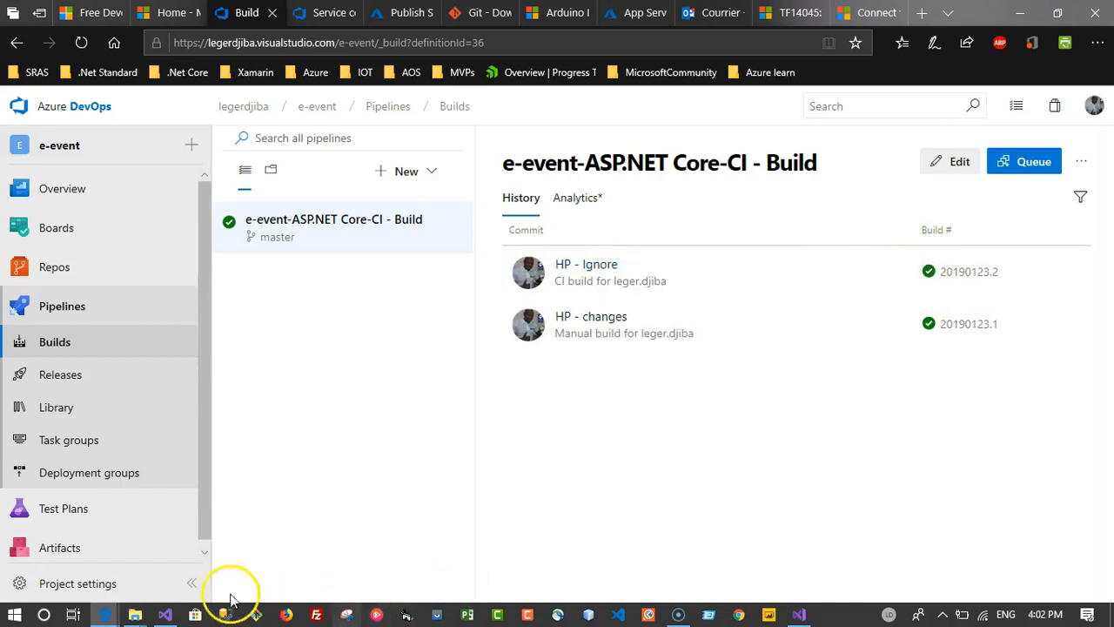
click(165, 615)
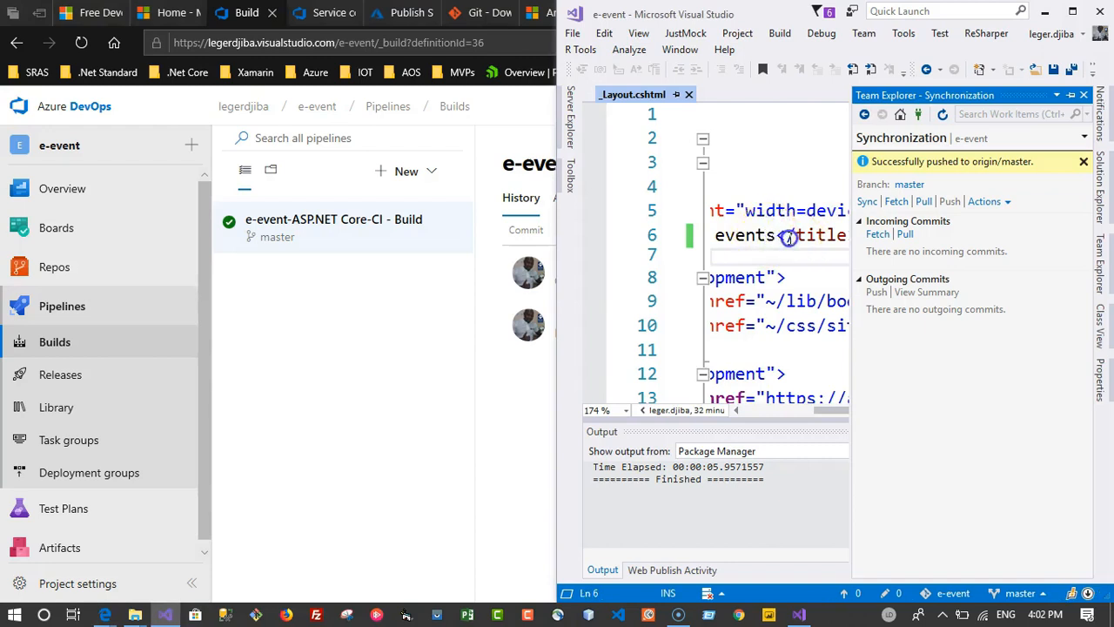
click(776, 236)
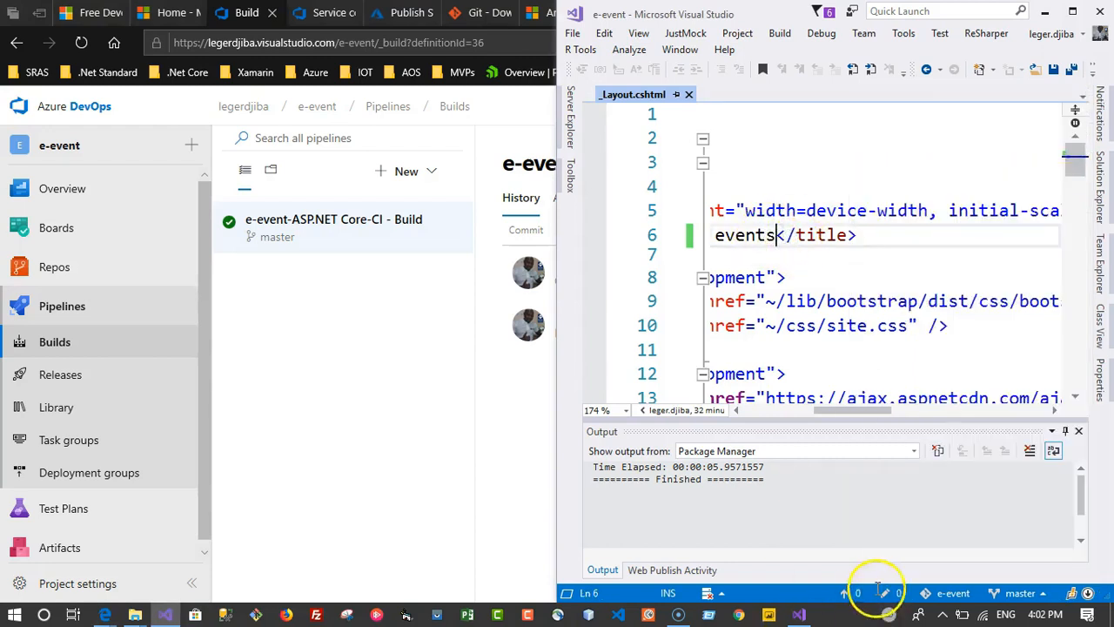
text(.)
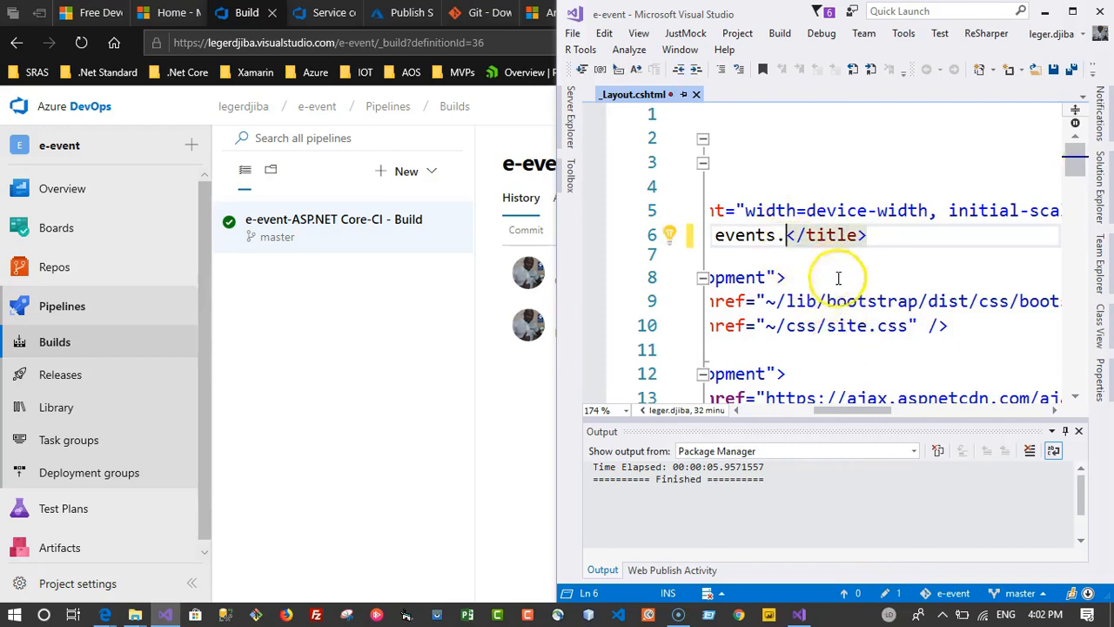
- Commit the saved _Layout.cshtml change with the message "HP - Update a litle" and push it to the master branch on the server
click(901, 594)
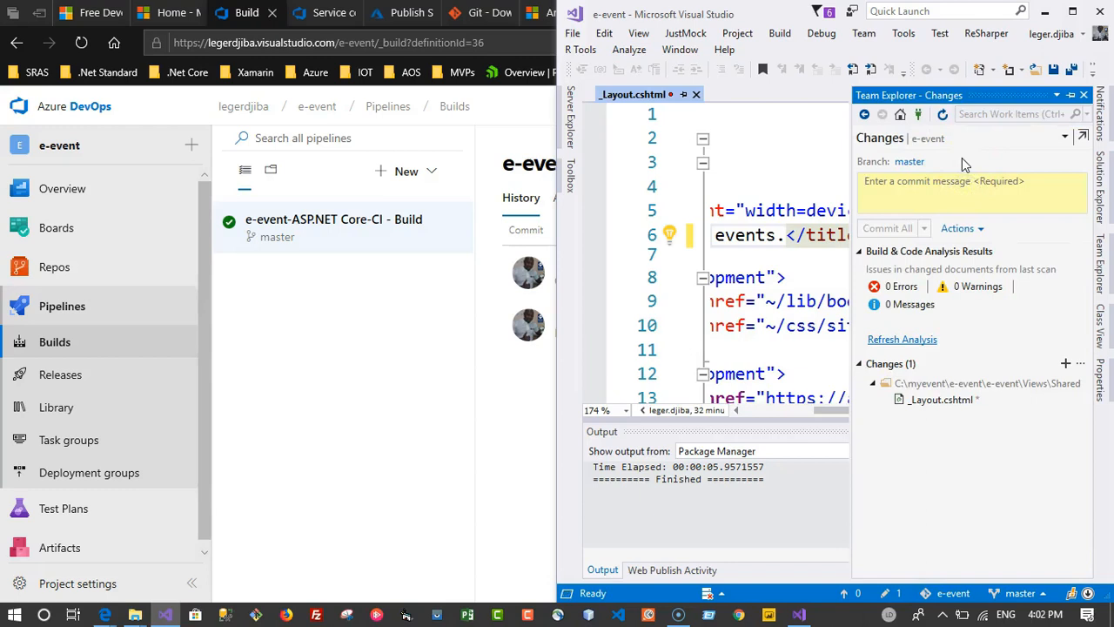
text(HP - U)
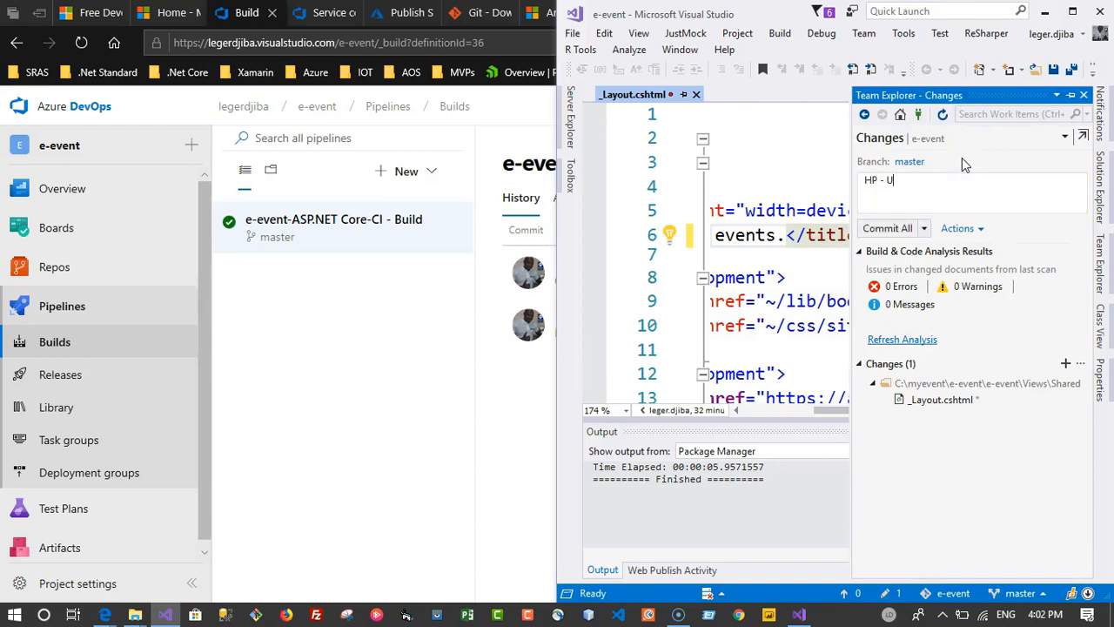
text(pdate a litle)
click(887, 228)
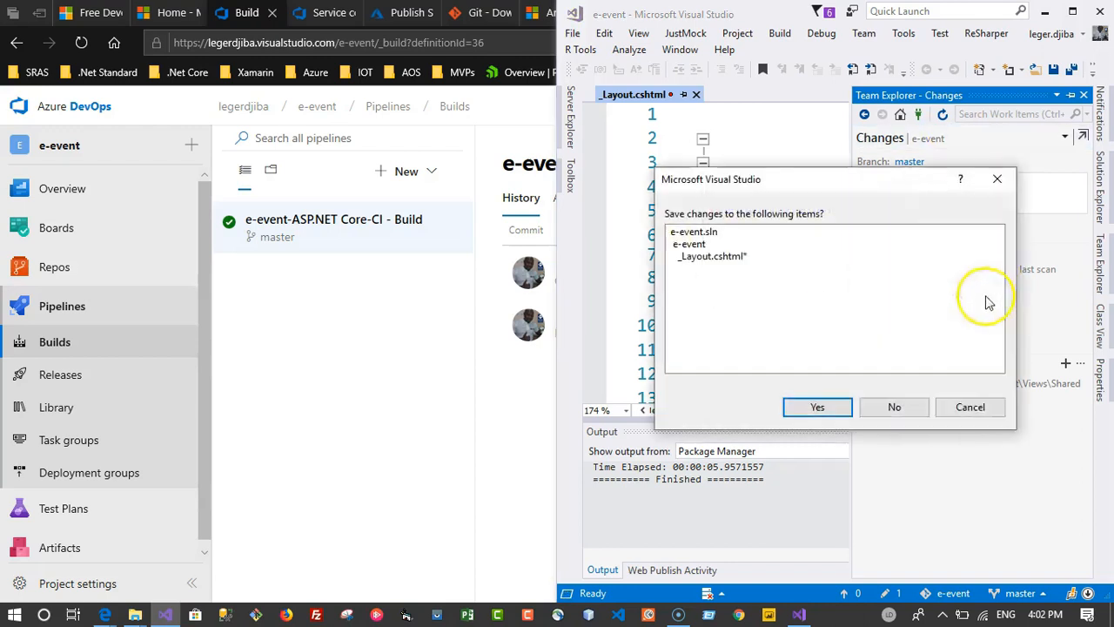
click(817, 407)
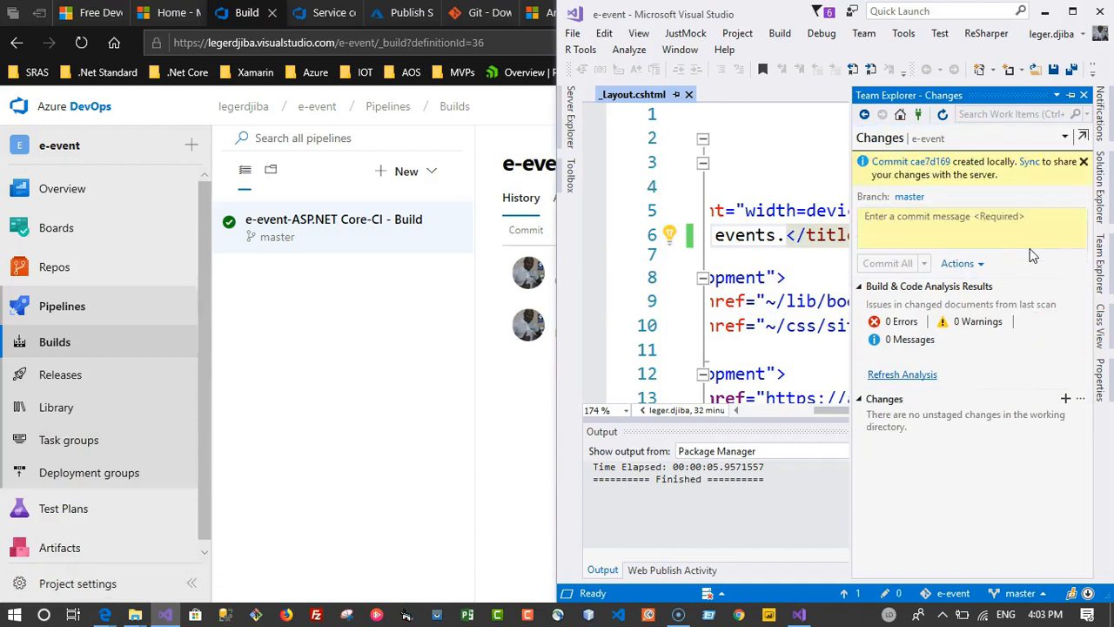
click(1029, 161)
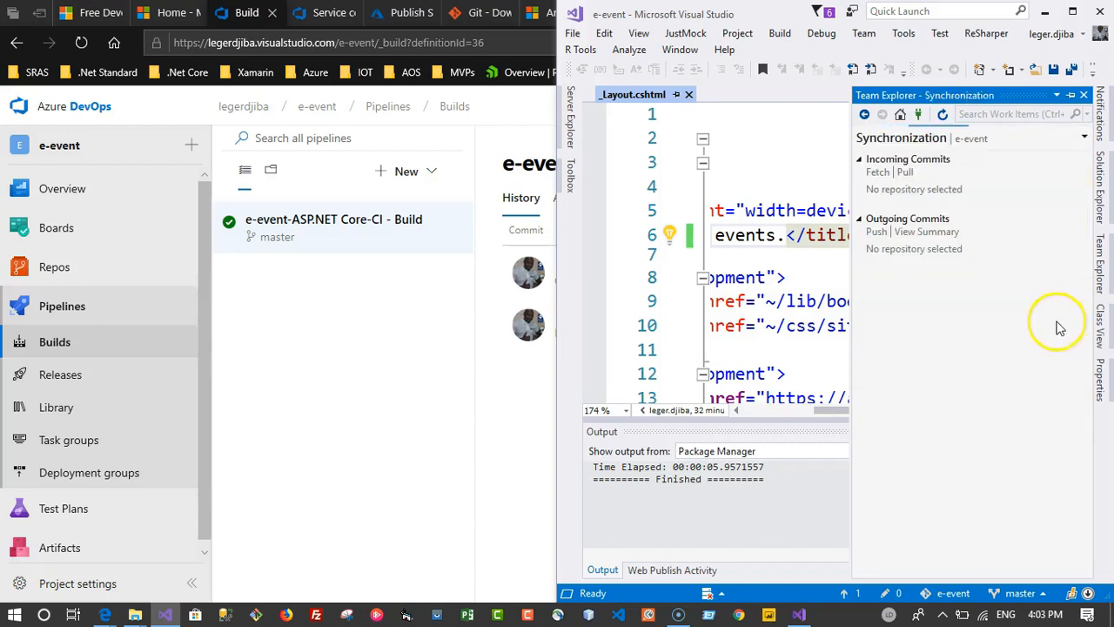
click(950, 178)
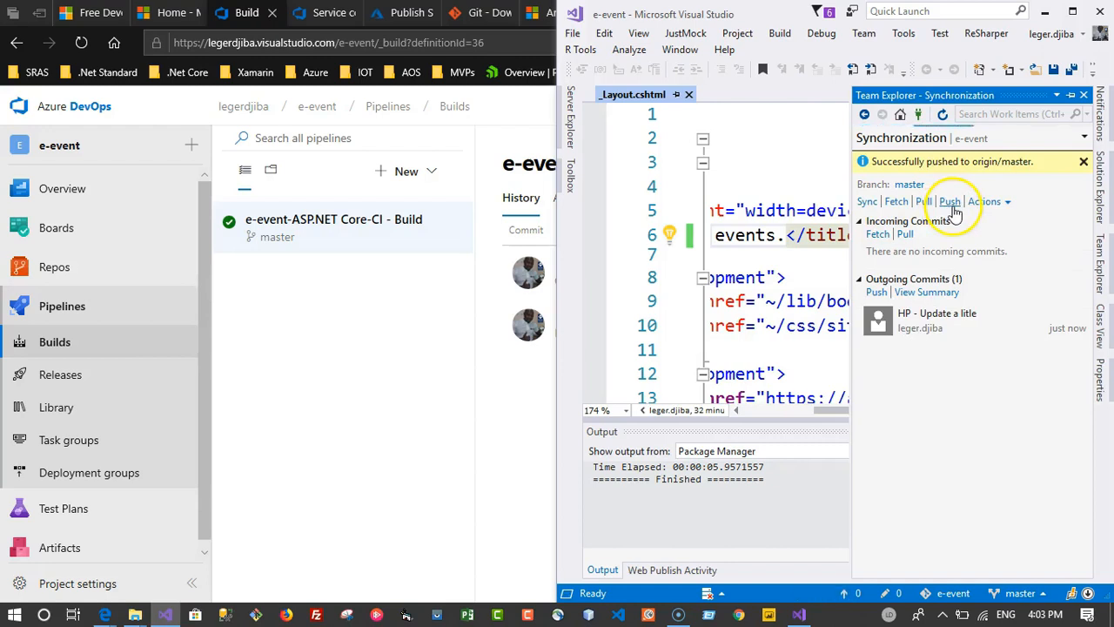
- Return to Azure DevOps in the browser and check the build history for the build triggered by the push
click(386, 343)
click(64, 352)
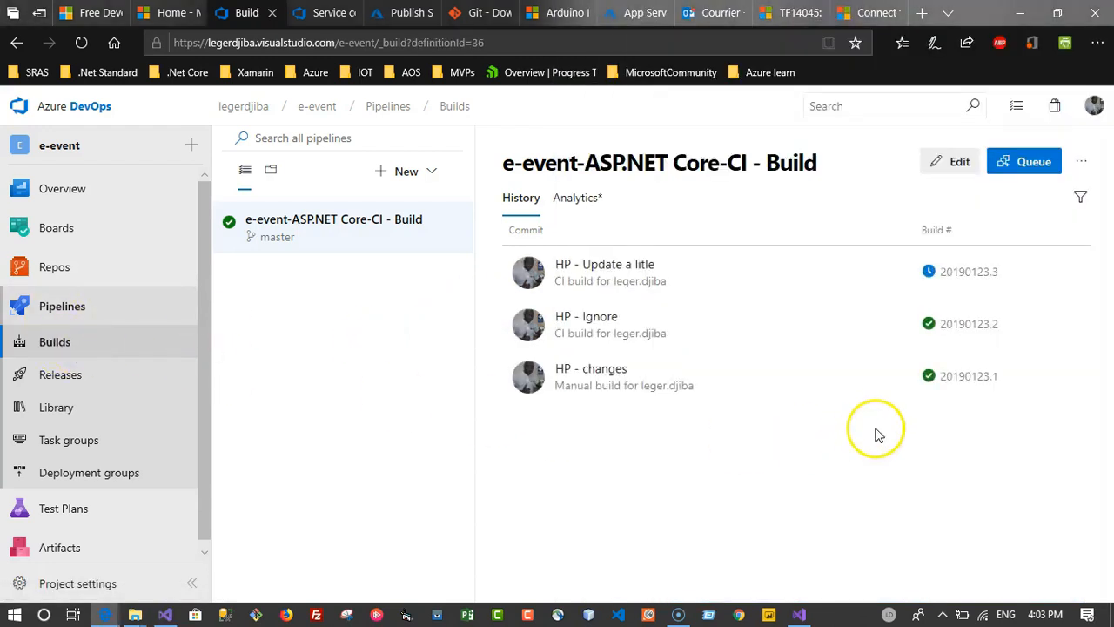
click(81, 43)
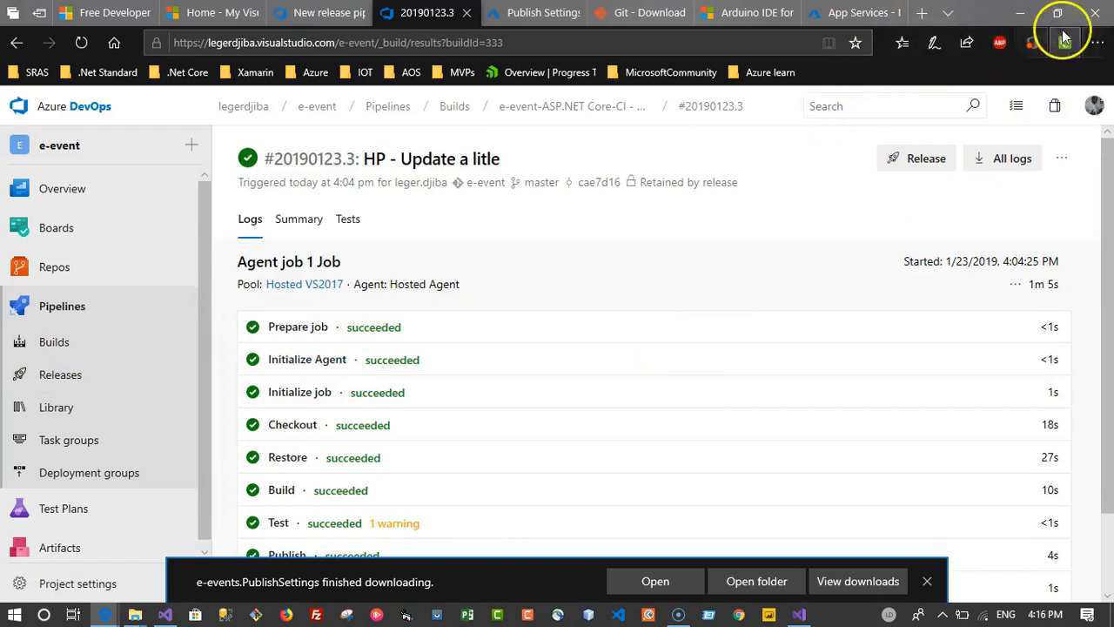
- Open e-events.azurewebsites.net in a new InPrivate window and accept the site's cookie policy
click(1103, 50)
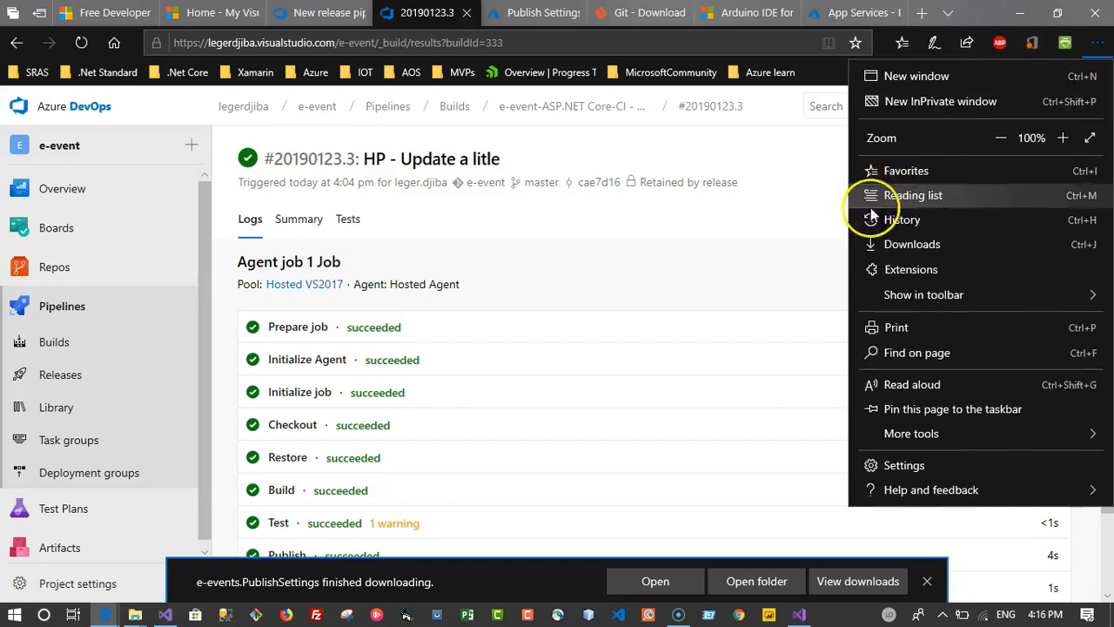
click(917, 104)
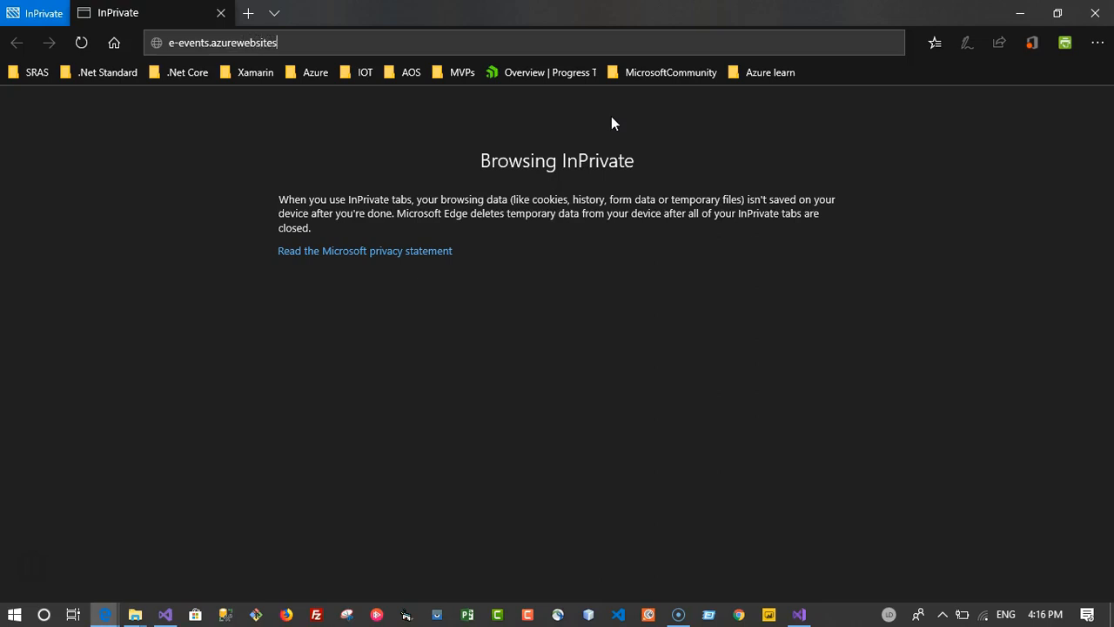
key(Return)
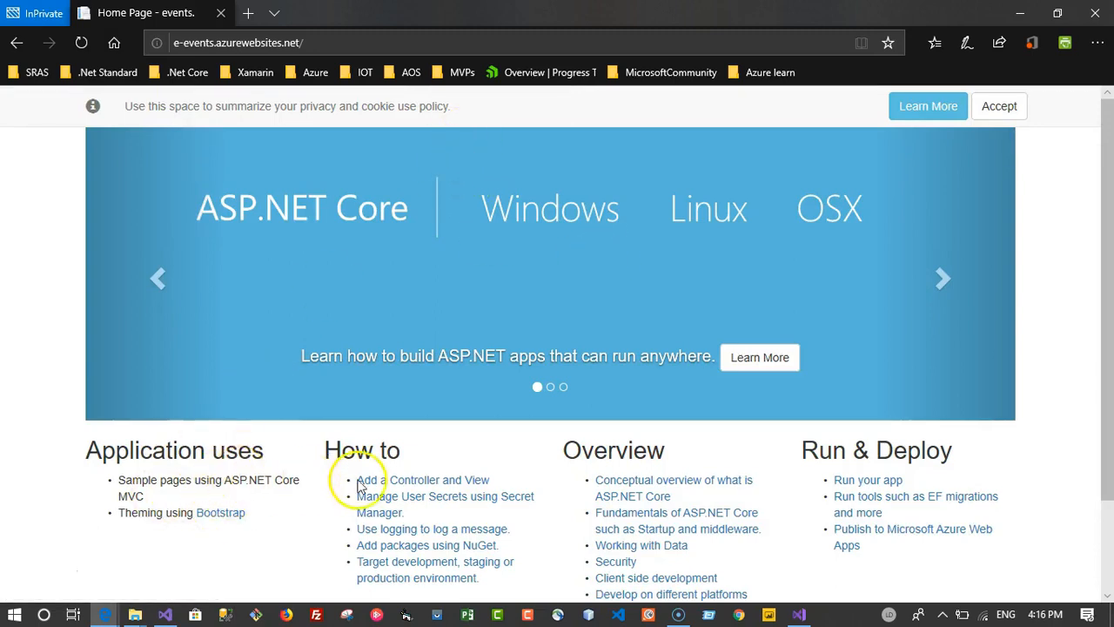
click(998, 106)
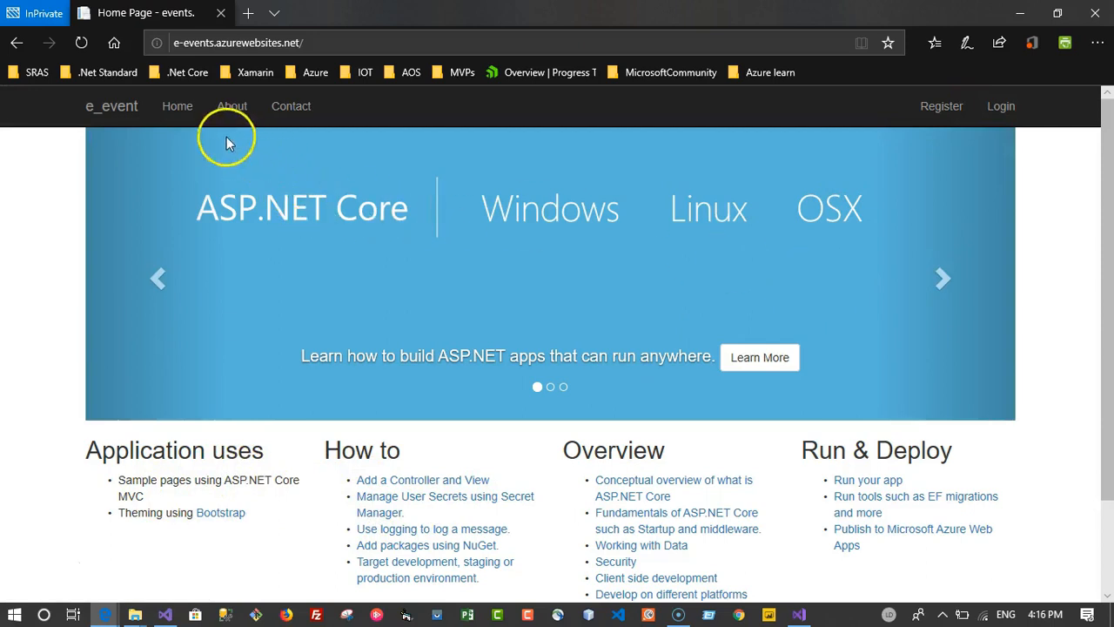
- Browse the deployed site's Home, About and Contact pages and examine the welcome message on the About page
click(178, 107)
click(233, 115)
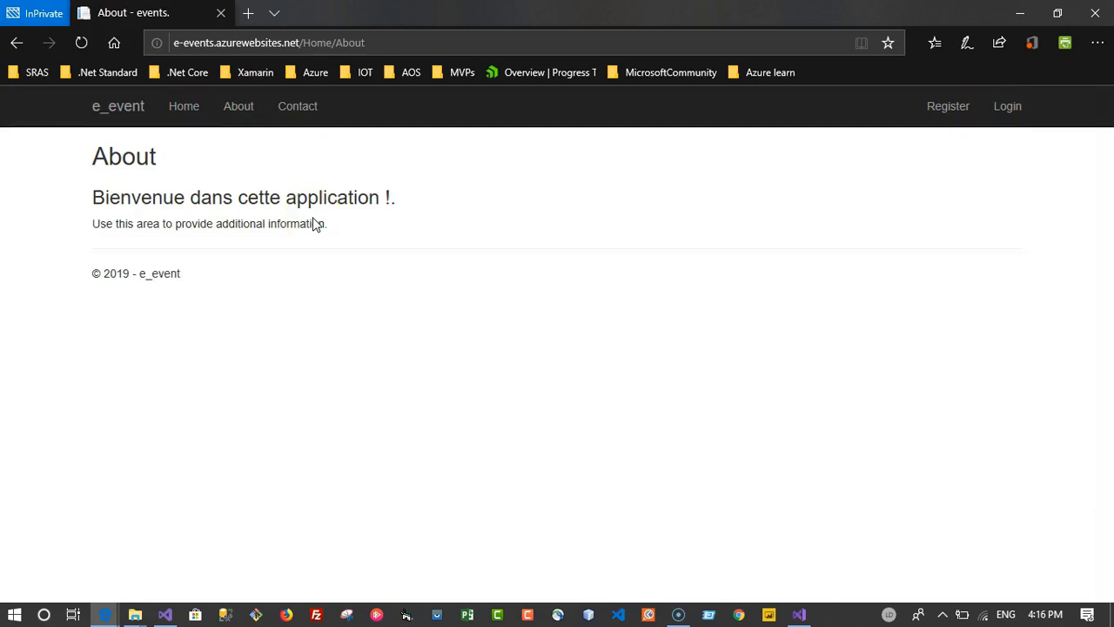
drag(106, 200, 426, 204)
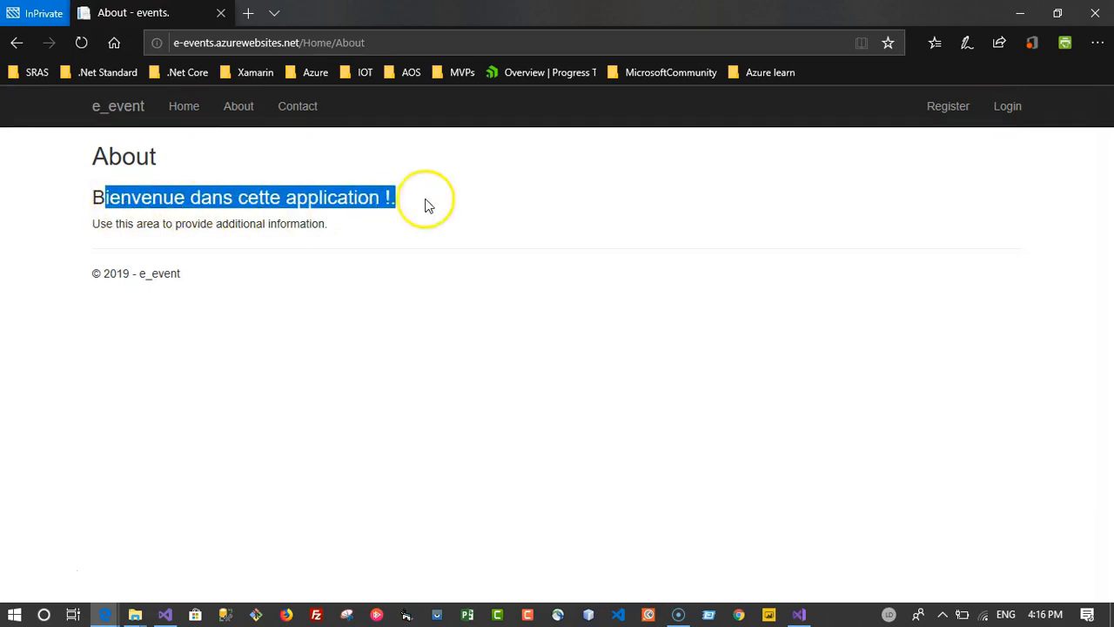
click(287, 108)
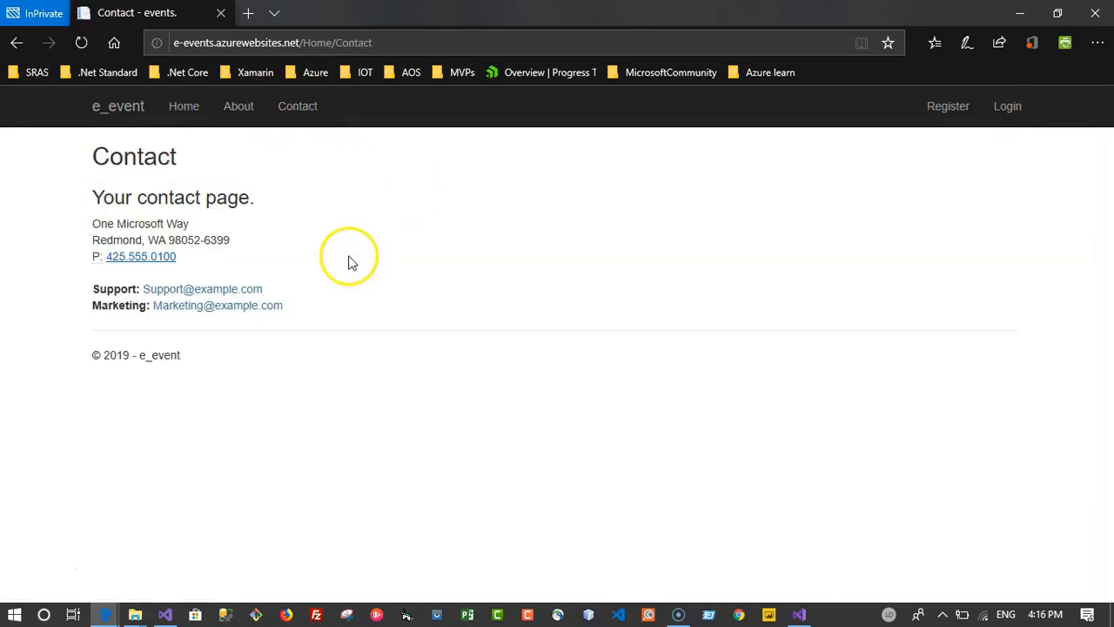
click(233, 110)
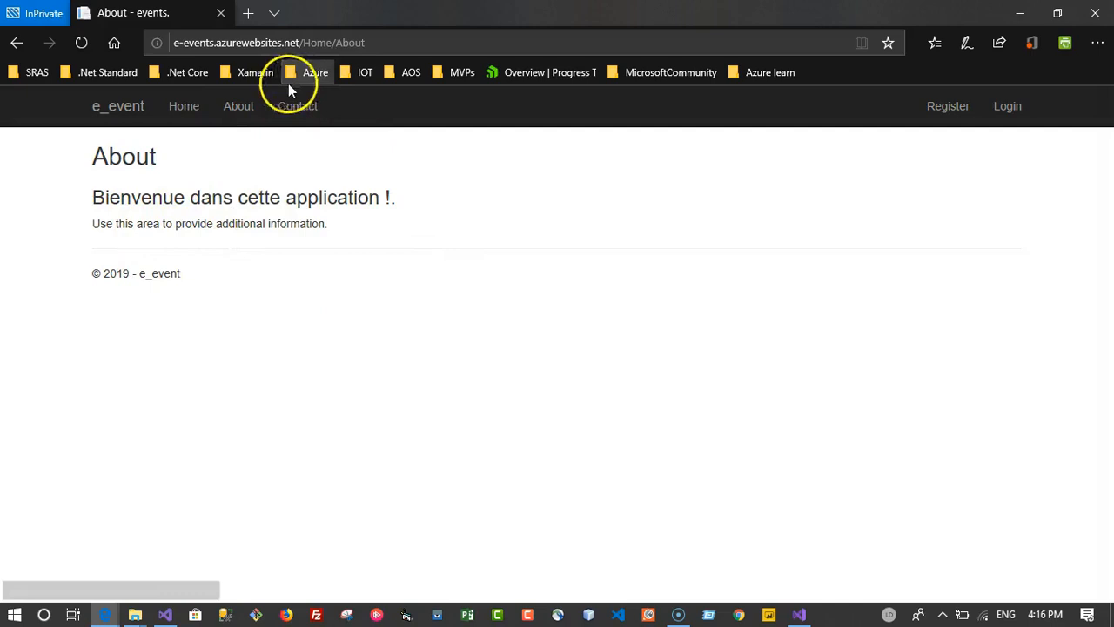
- Return to the deployed site's home page, look through its content and go backwards through the banner carousel
click(172, 105)
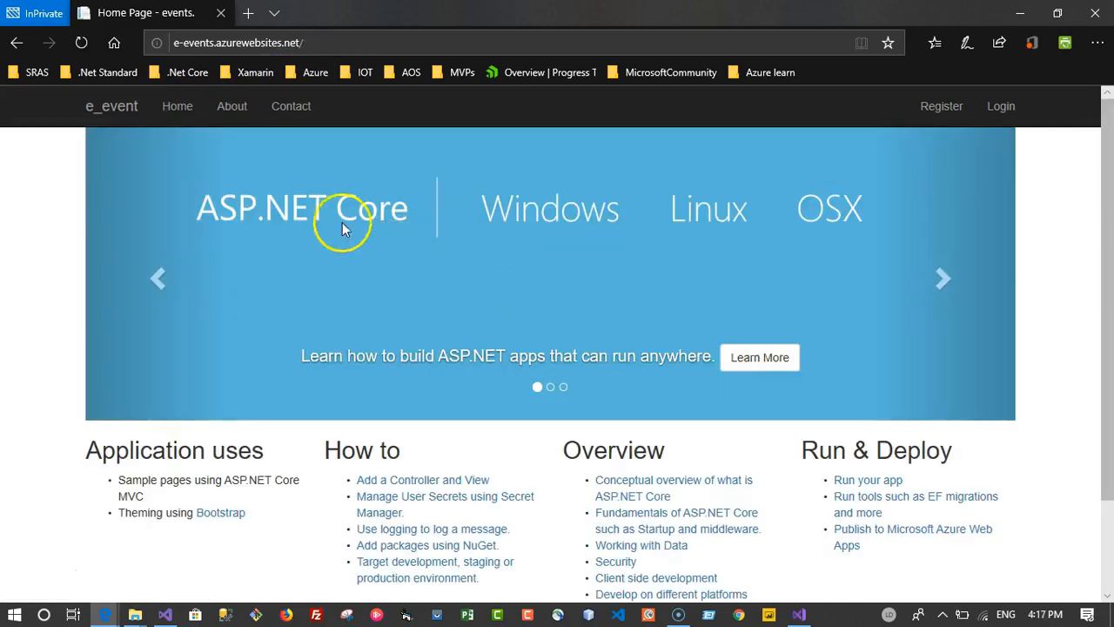
scroll(461, 444, down, 1)
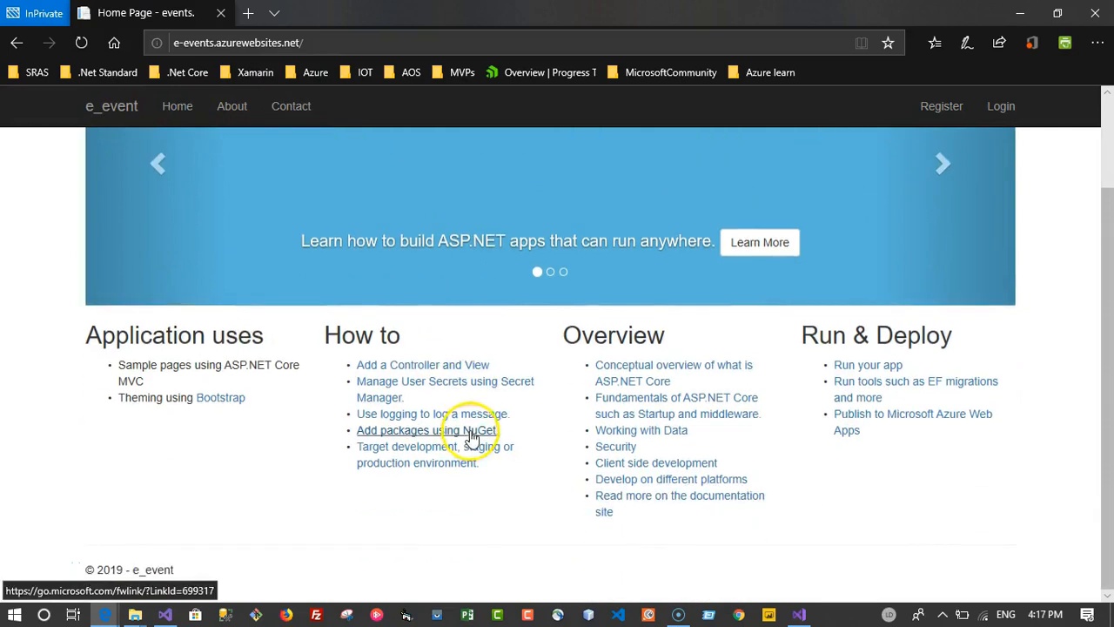
scroll(470, 435, up, 1)
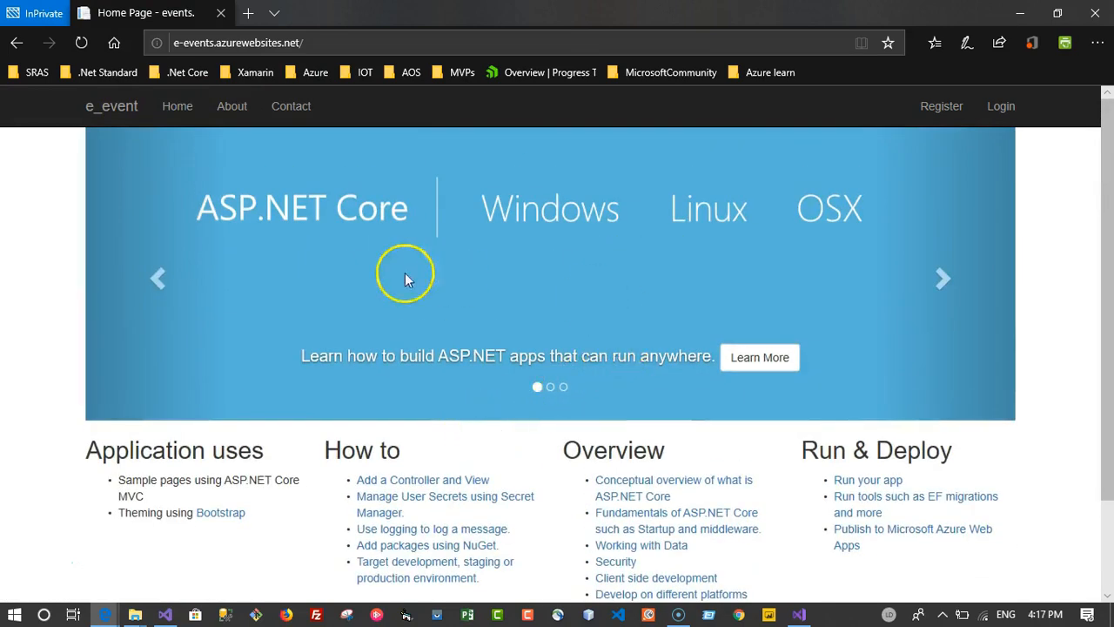
click(157, 274)
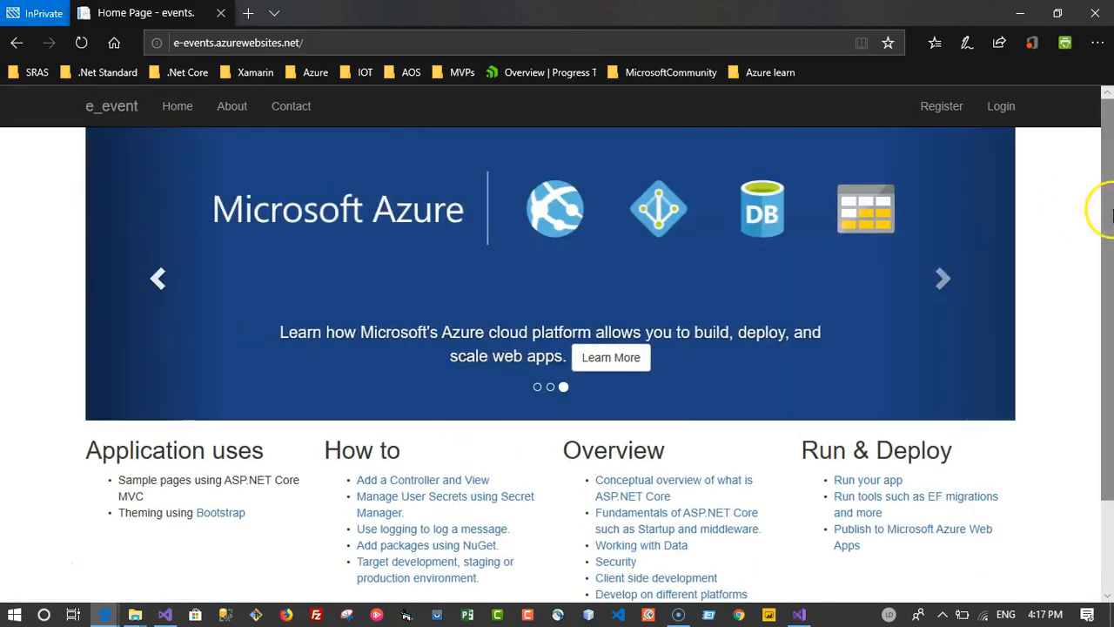
click(156, 280)
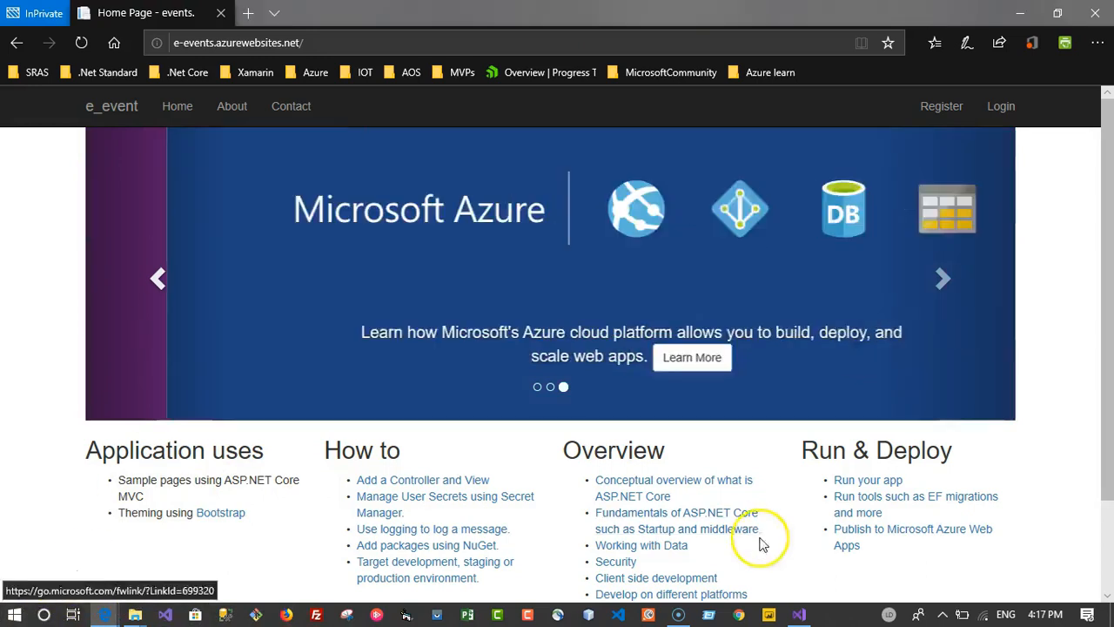
- Check the About message in HomeController.cs in Visual Studio, then return to the deployed site and open its About page to compare
click(798, 611)
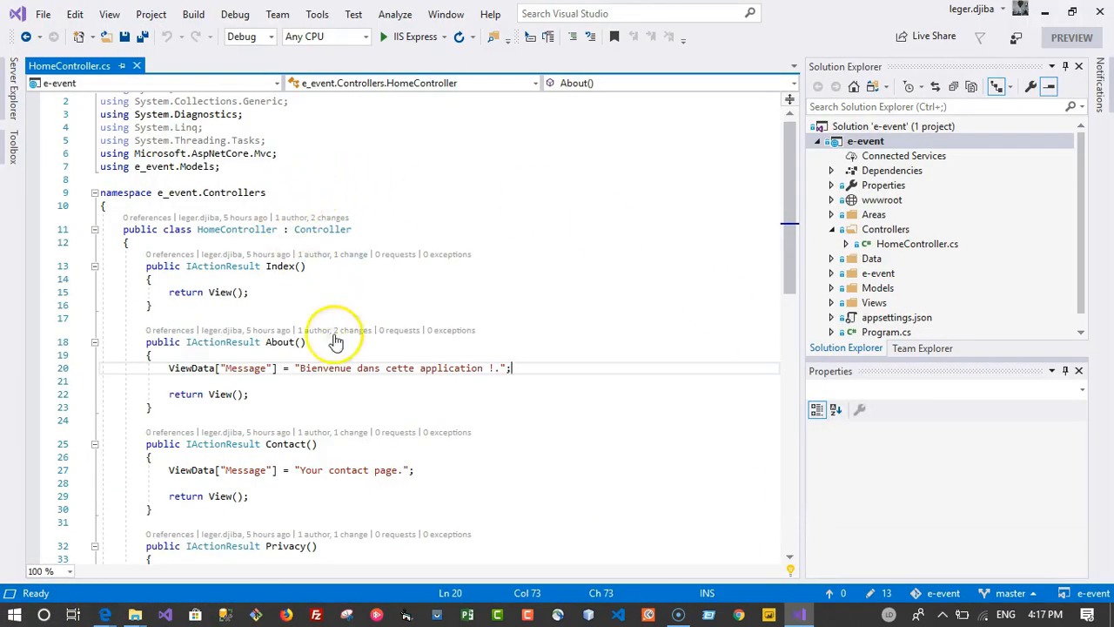
drag(305, 369, 485, 372)
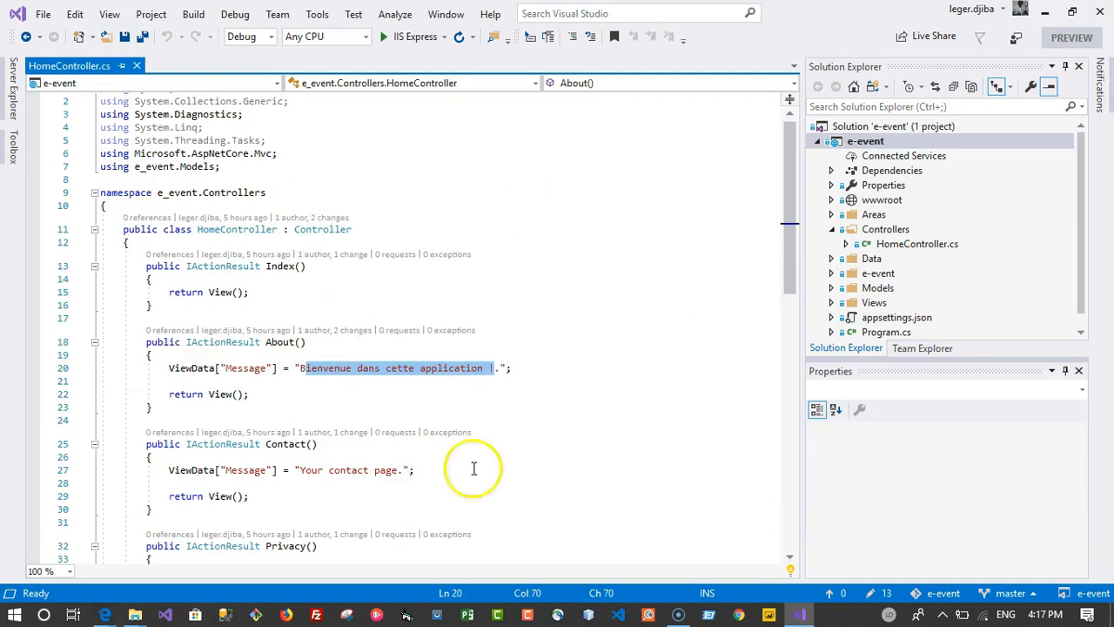
click(796, 616)
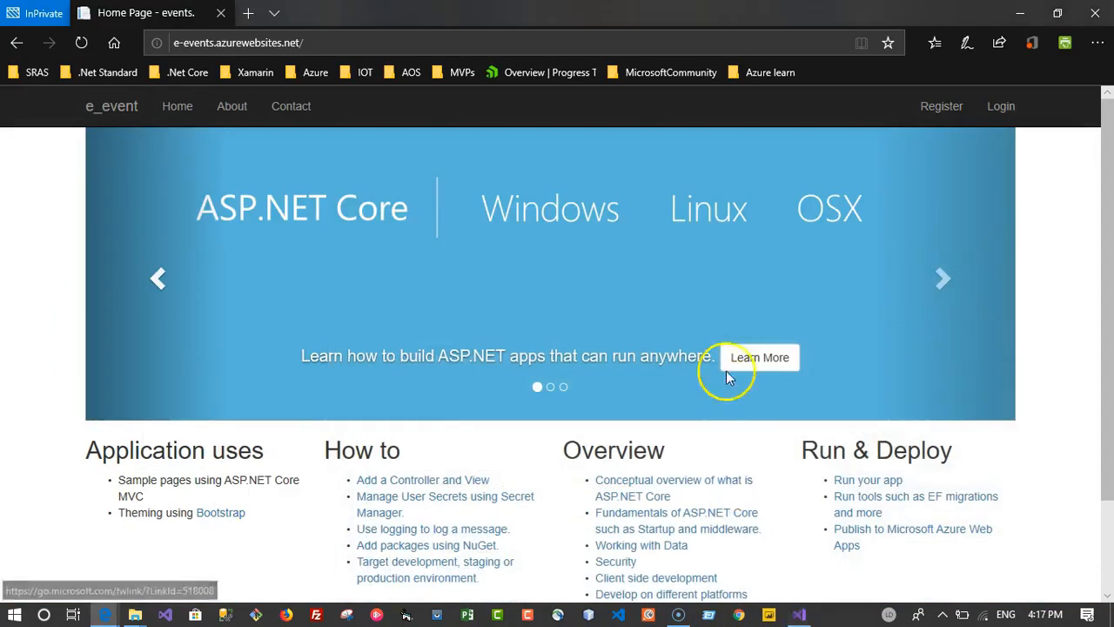
click(231, 105)
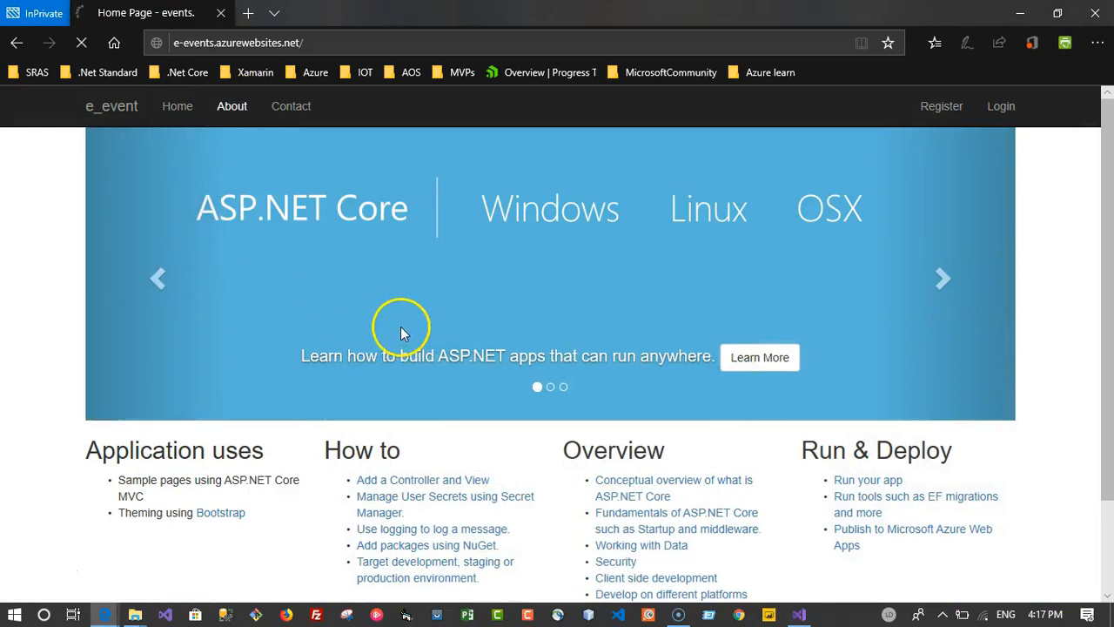